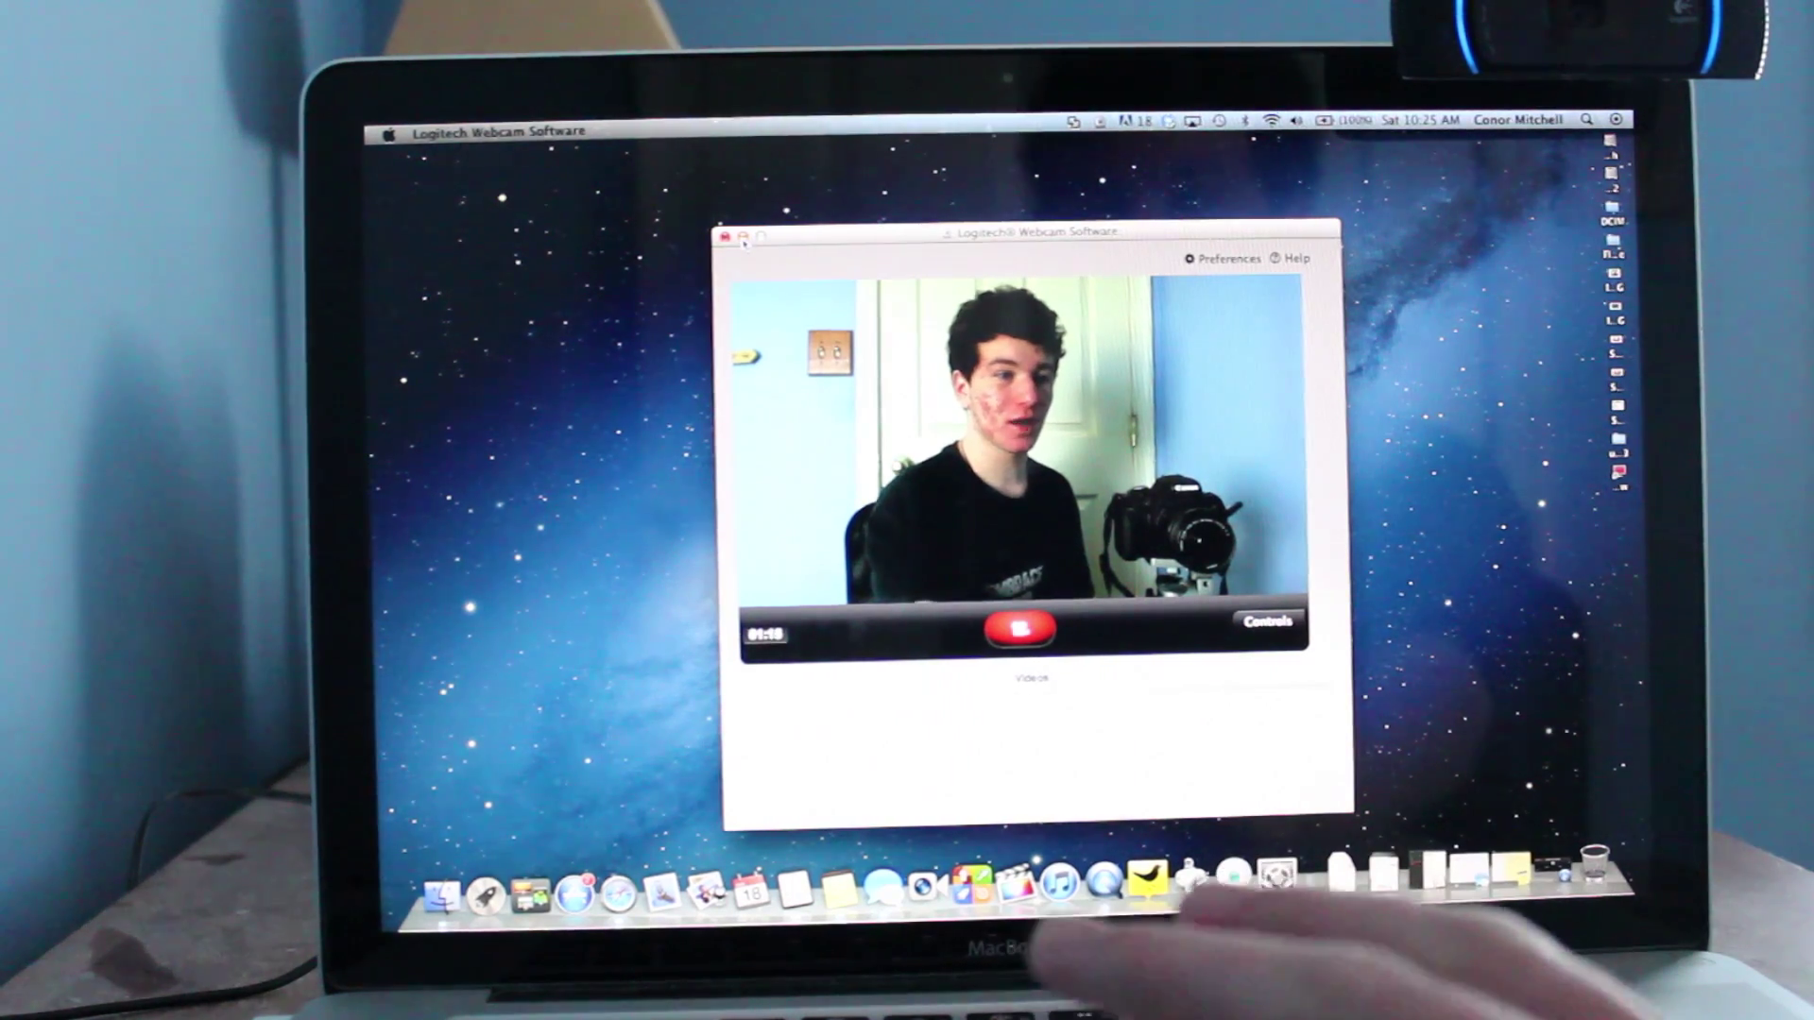
# Minimize the Logitech webcam recording window to clear the desktop.
pyautogui.click(740, 238)
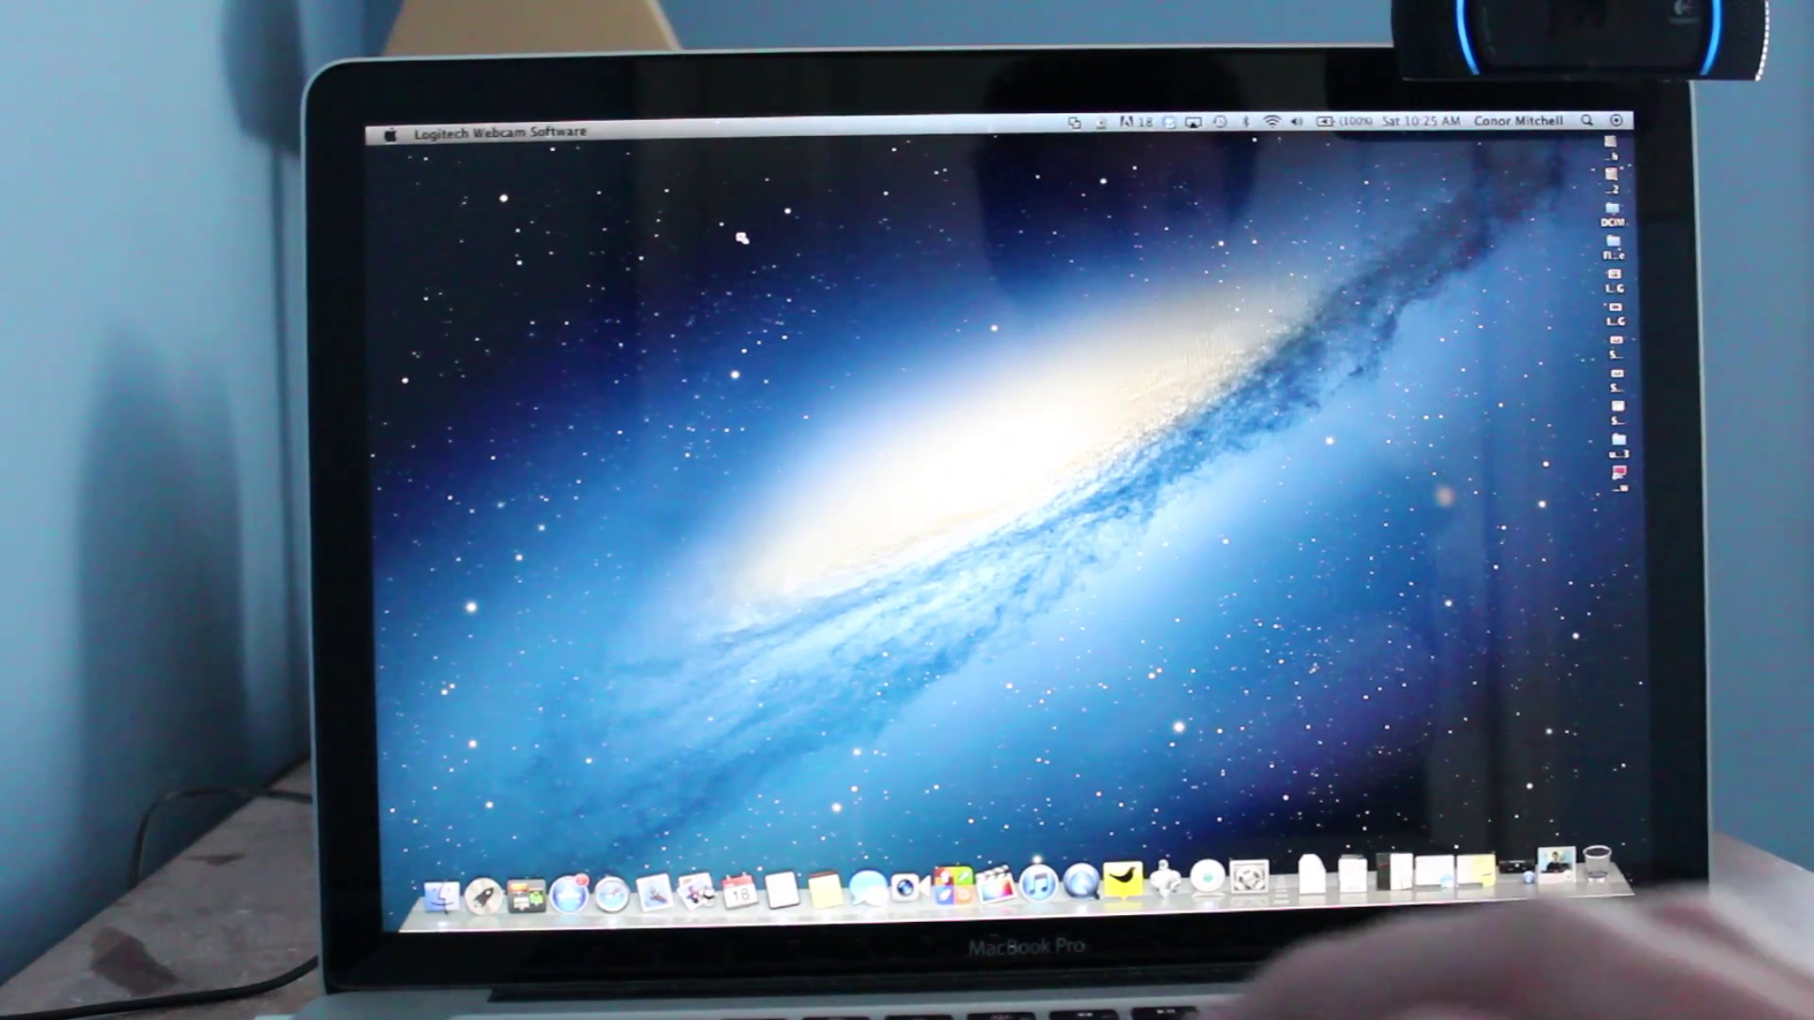
# Show this Mac's system information with About This Mac from the Apple menu.
pyautogui.click(394, 133)
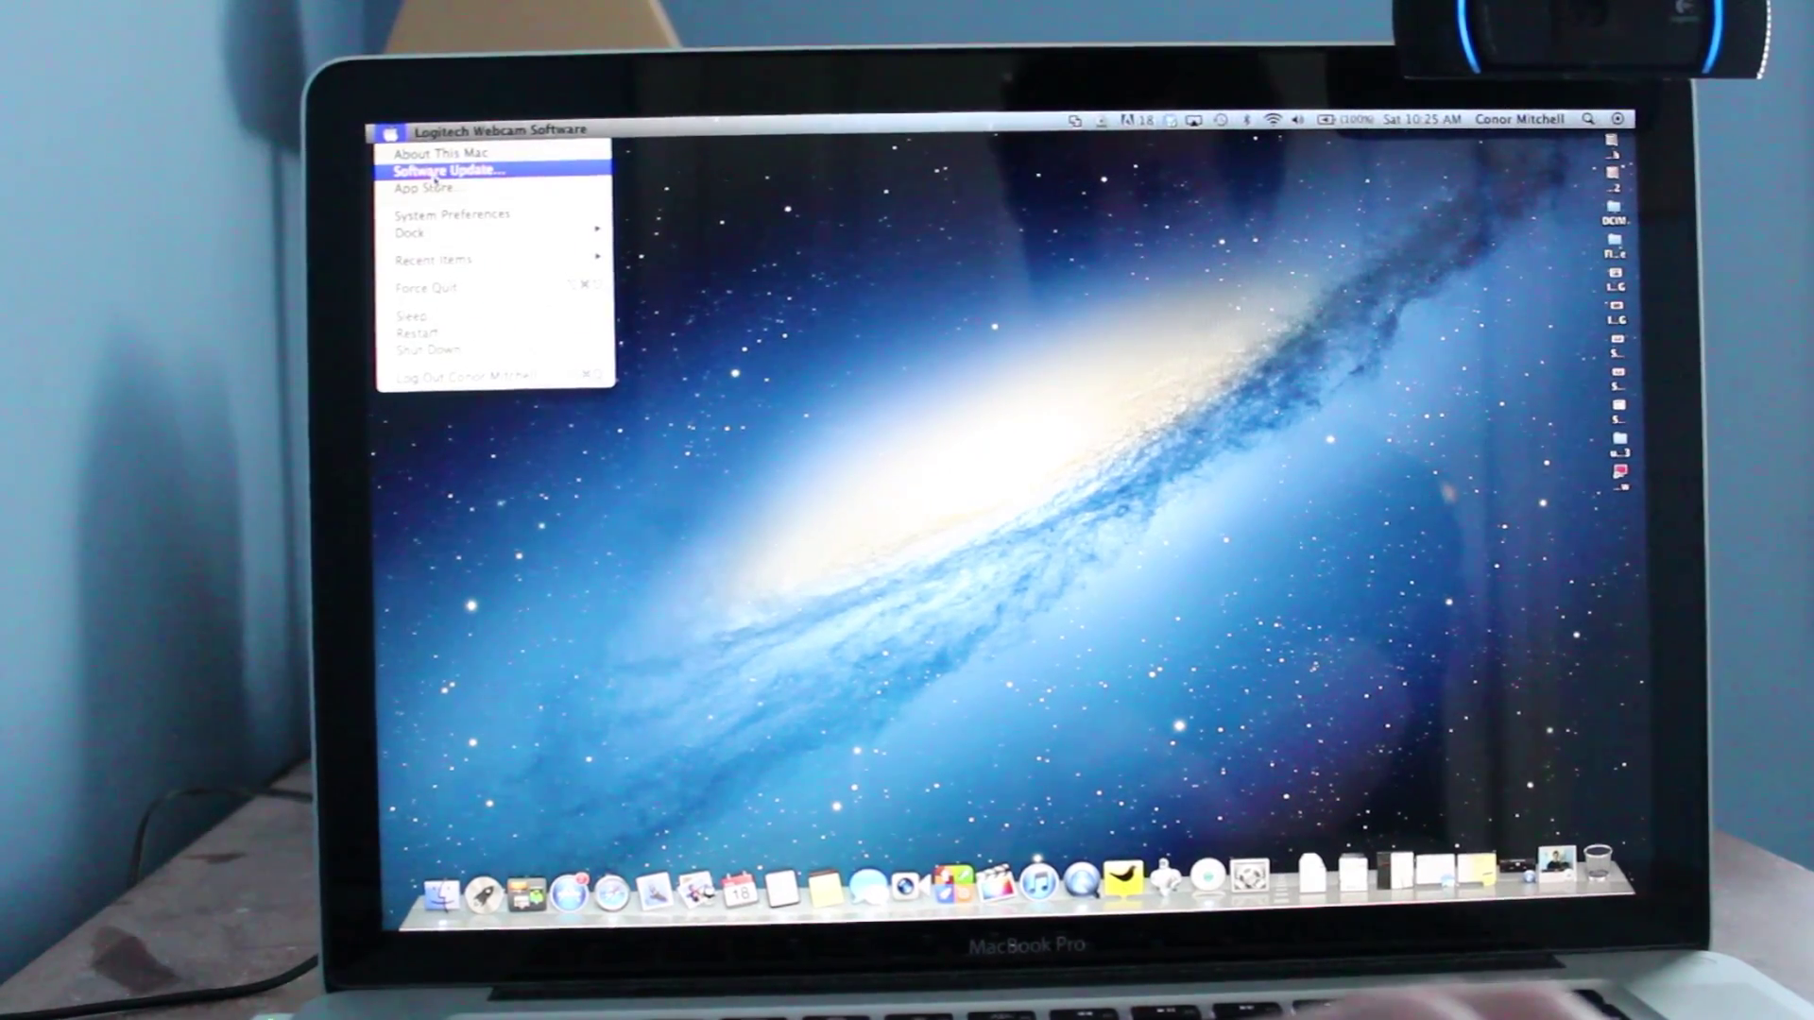
pyautogui.click(441, 154)
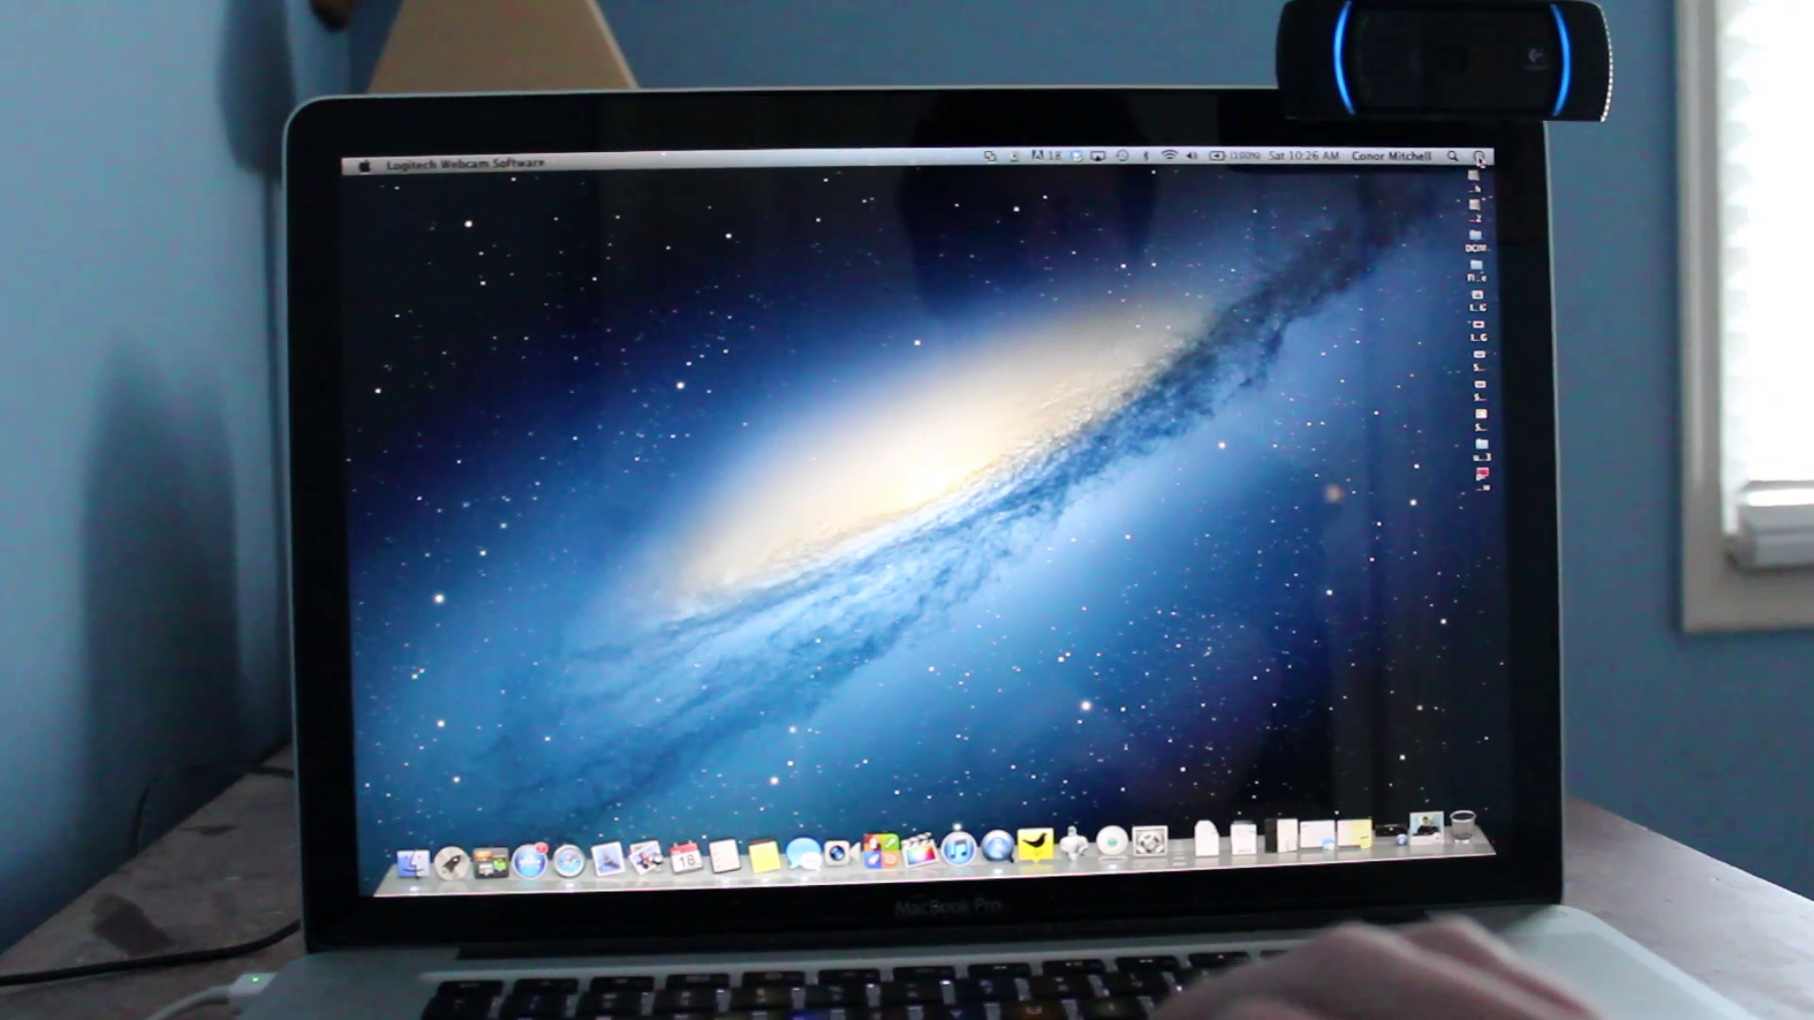
pyautogui.click(1480, 161)
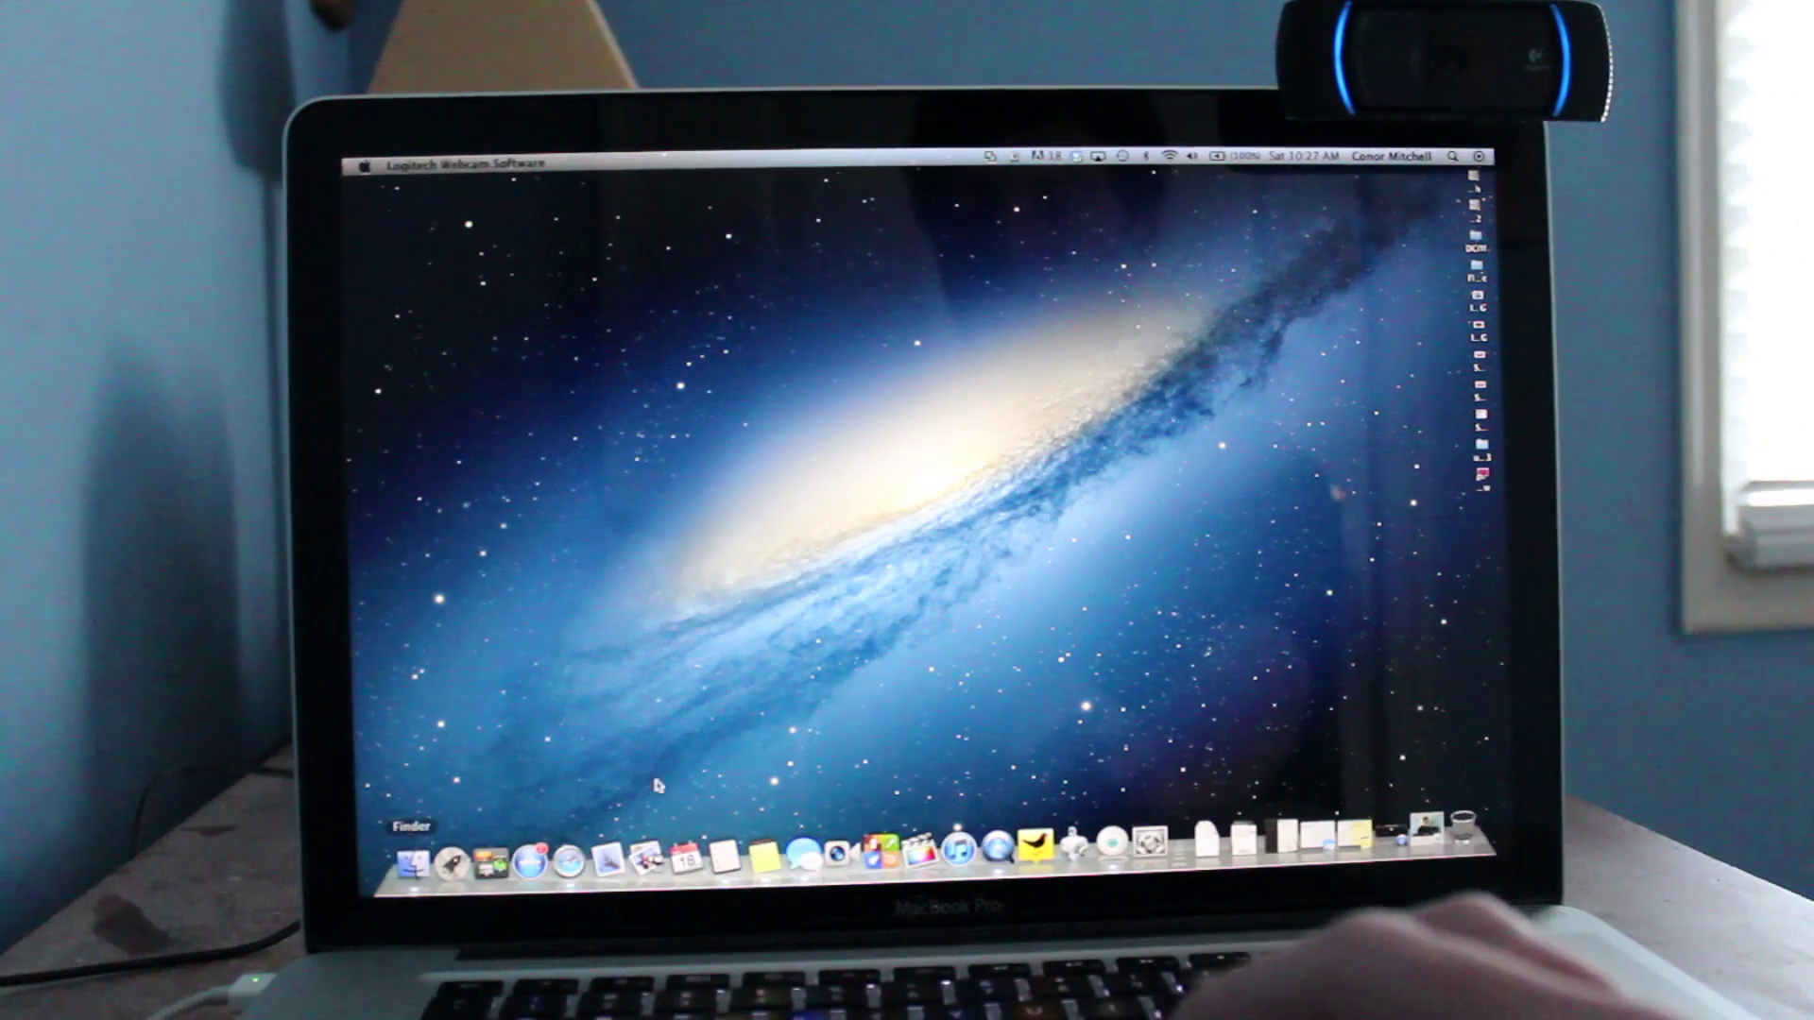
pyautogui.click(726, 819)
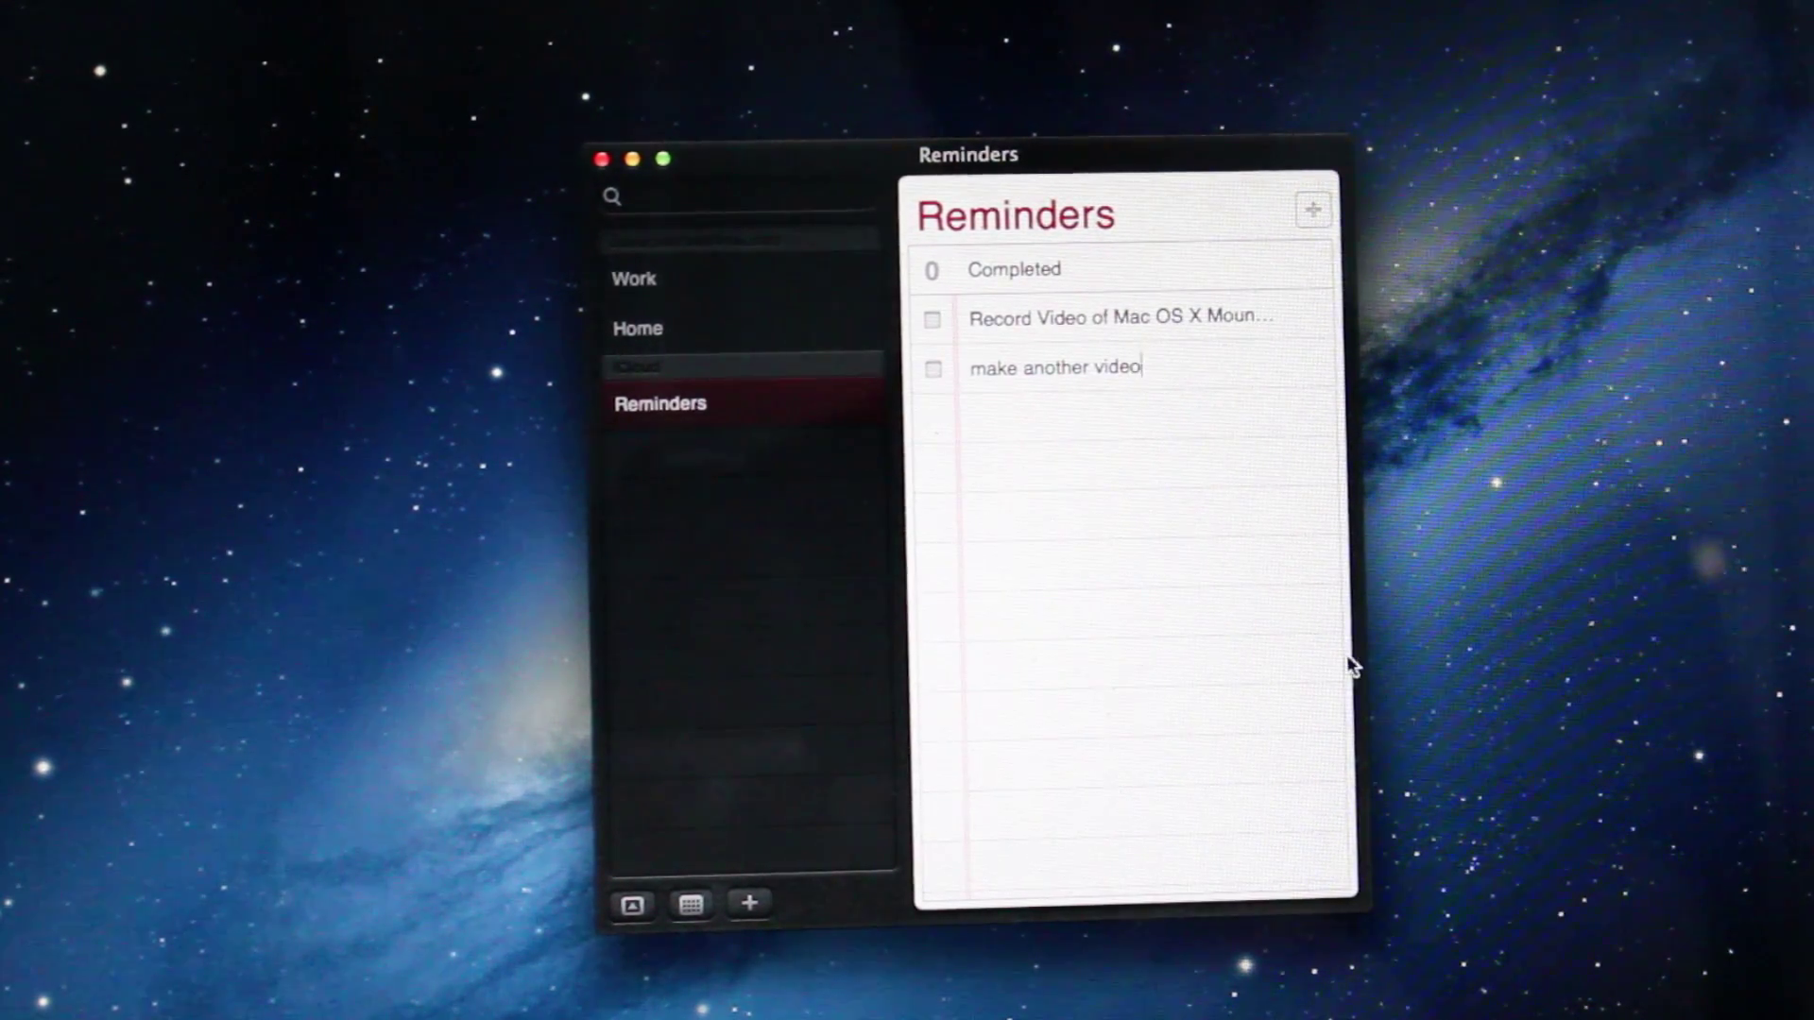
# Add the 'make another video' reminder and look over the Completed list.
pyautogui.press('Return')
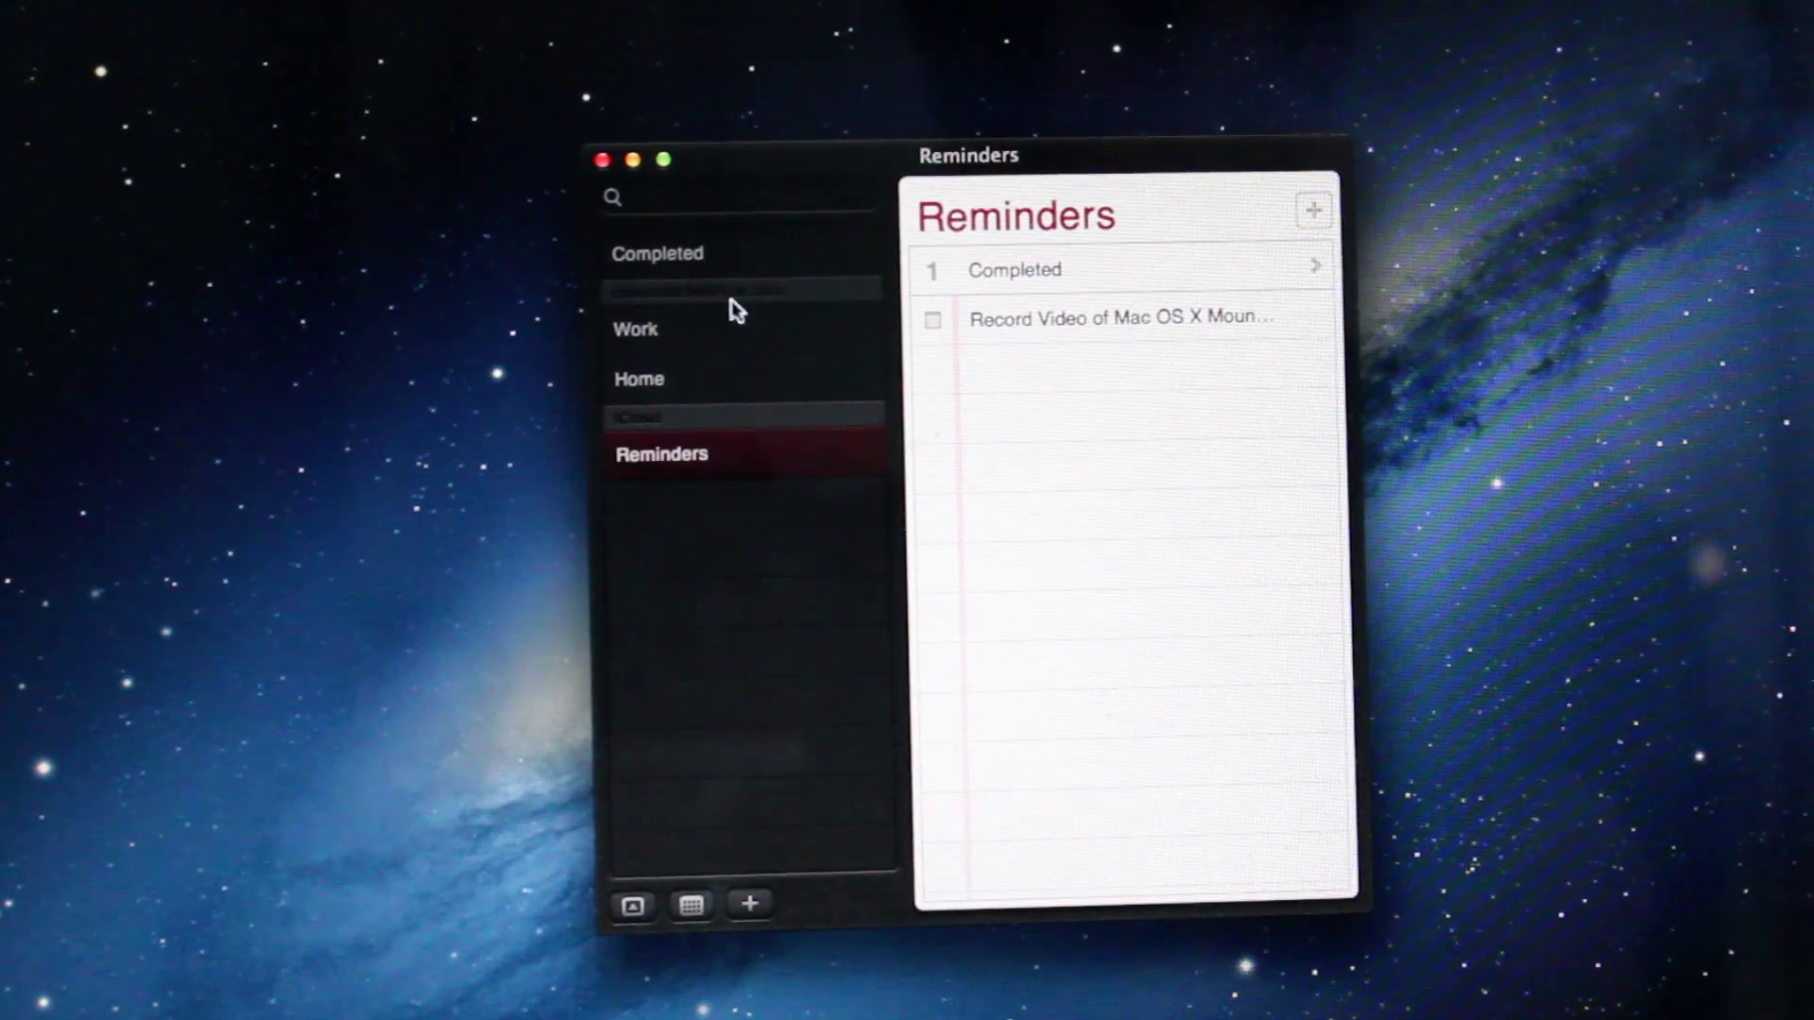
pyautogui.click(731, 258)
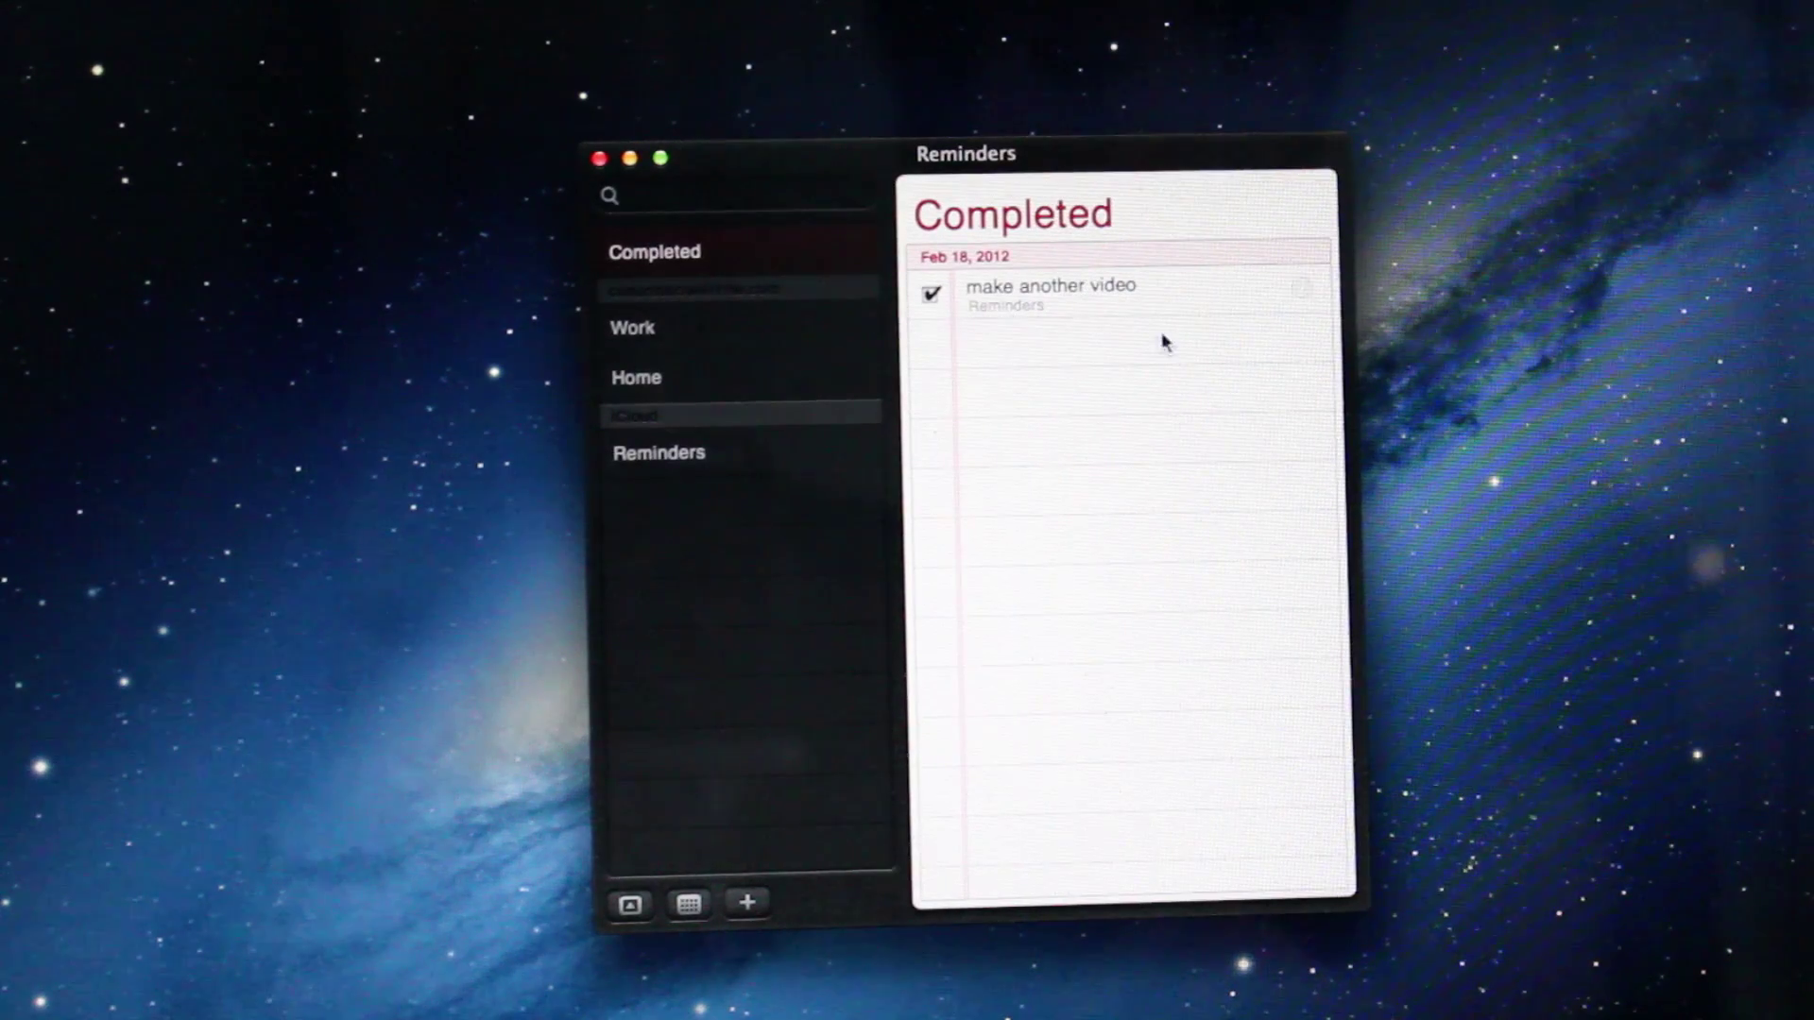
pyautogui.click(716, 452)
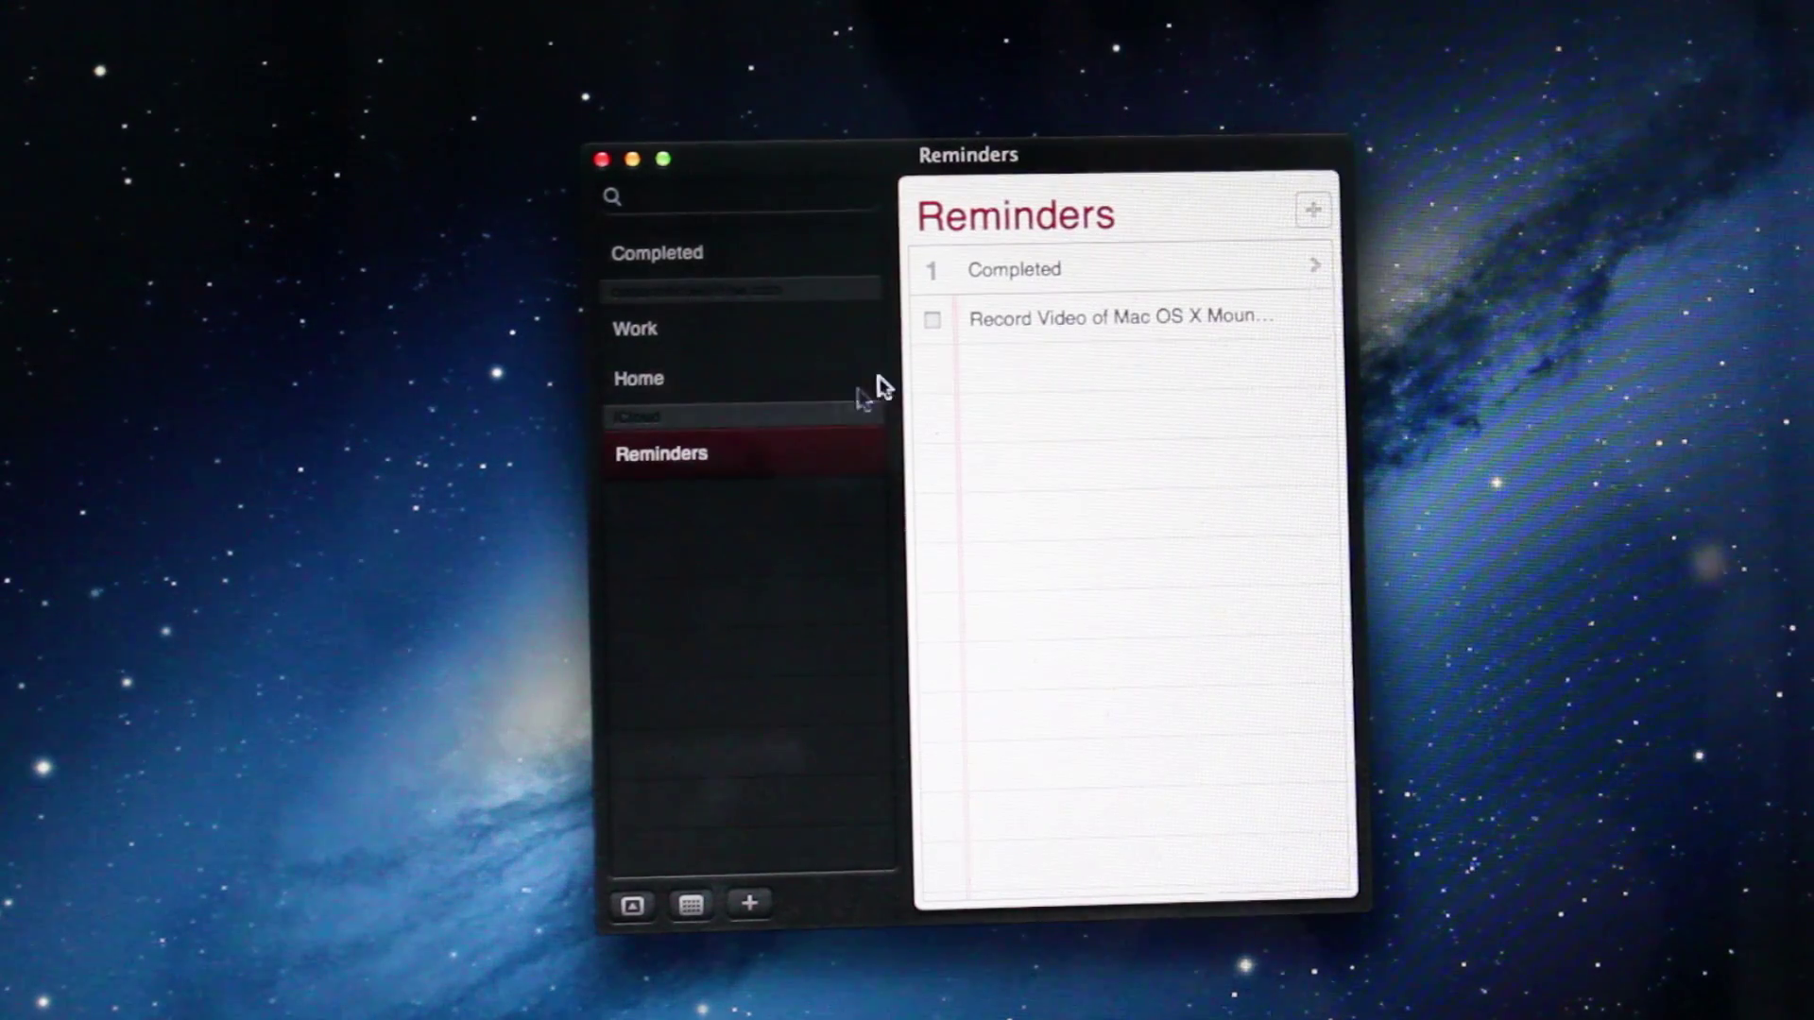
# Check the video reminder's details, then show the February month calendar.
pyautogui.click(1303, 317)
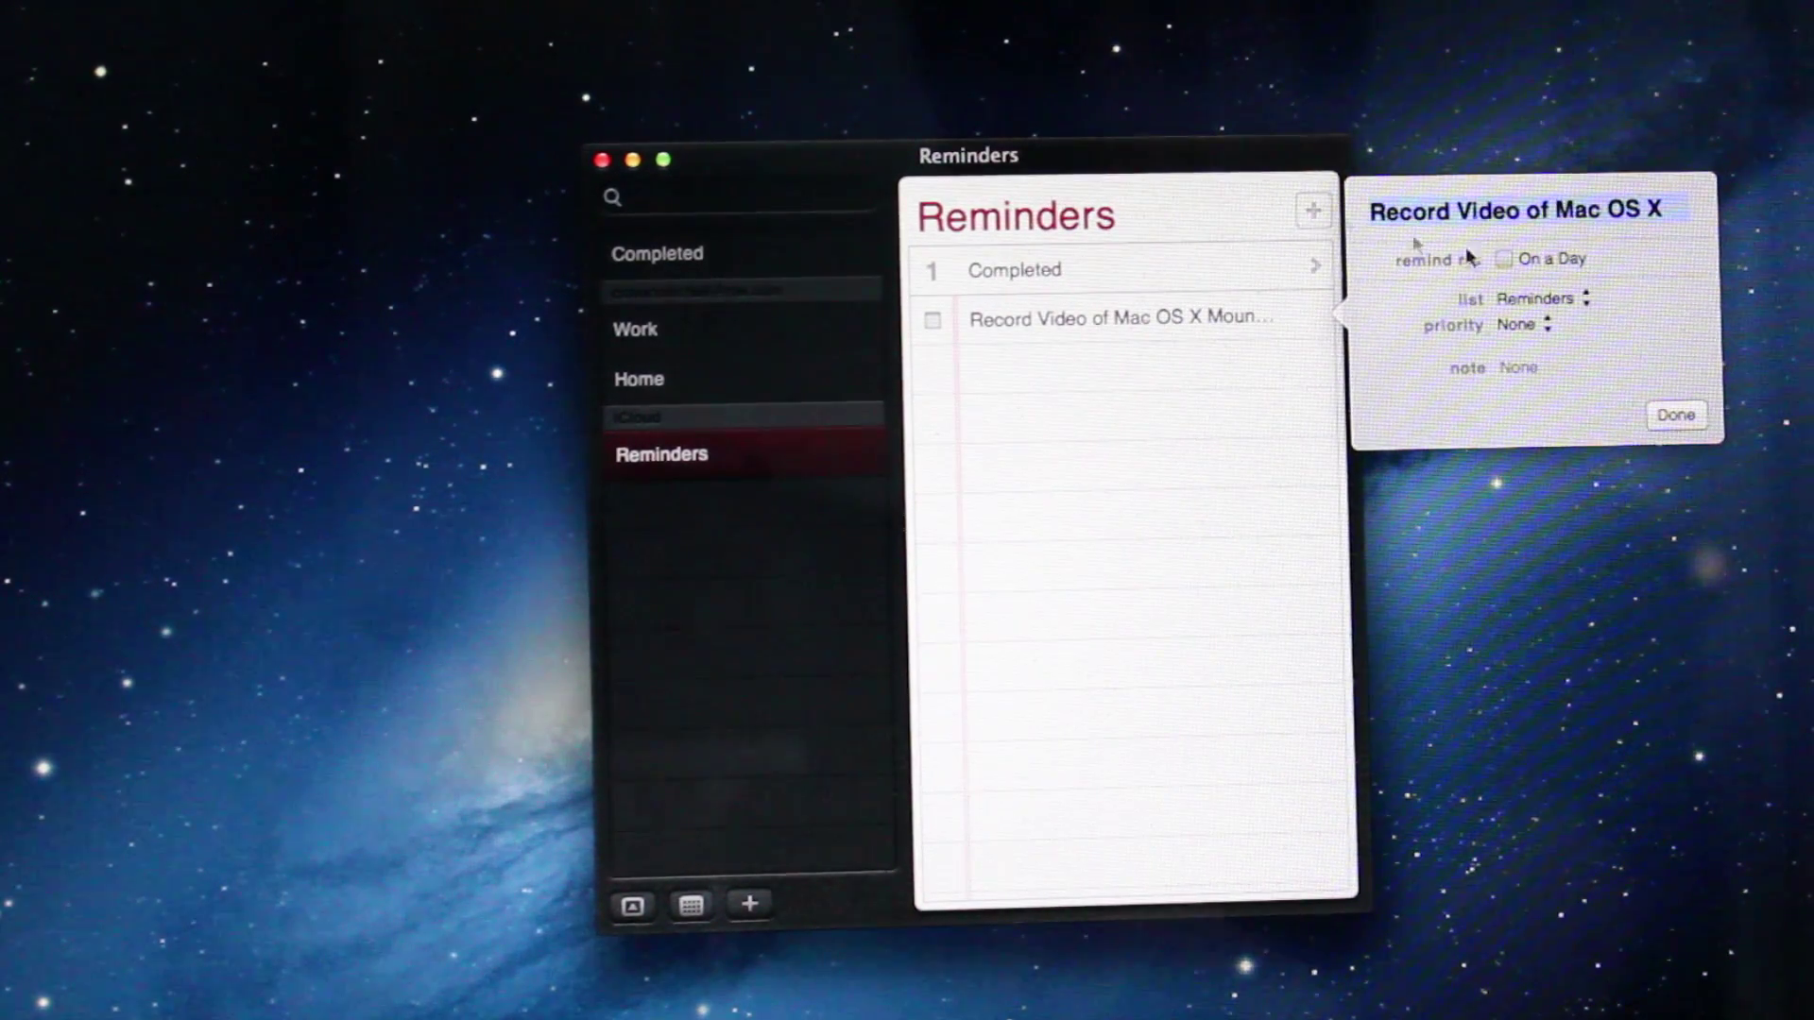
pyautogui.click(1678, 414)
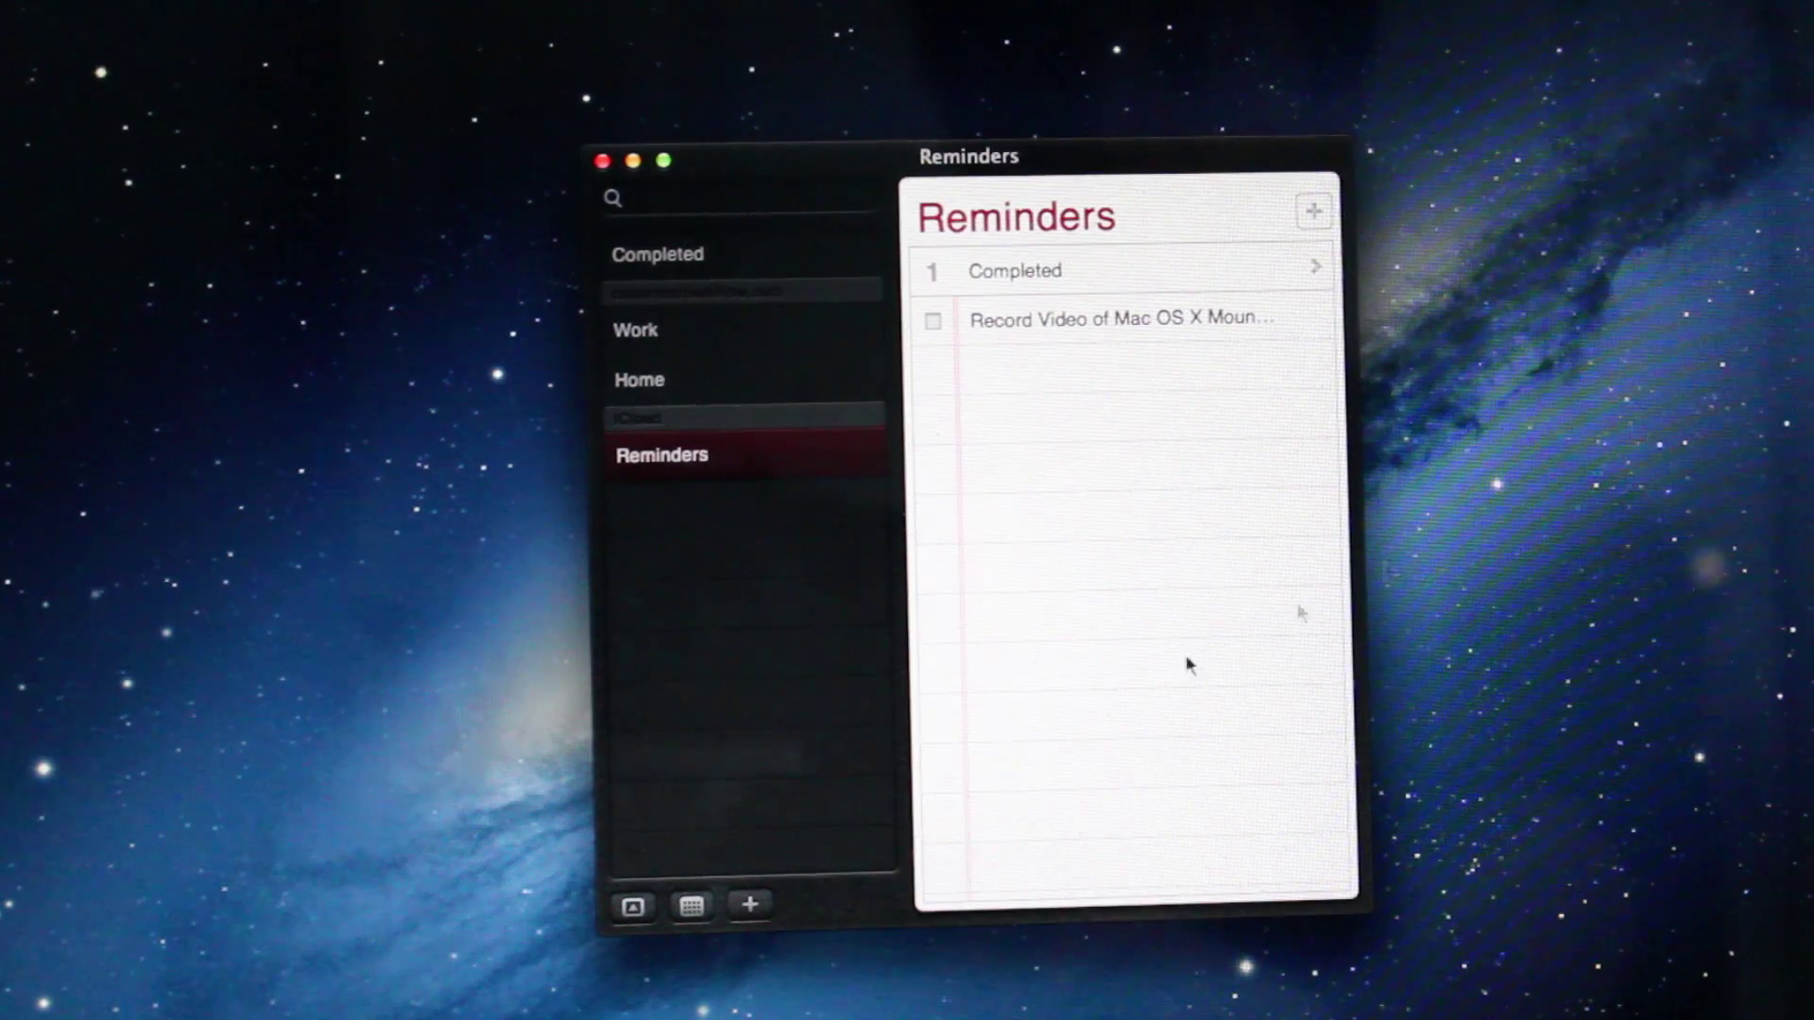
pyautogui.click(691, 907)
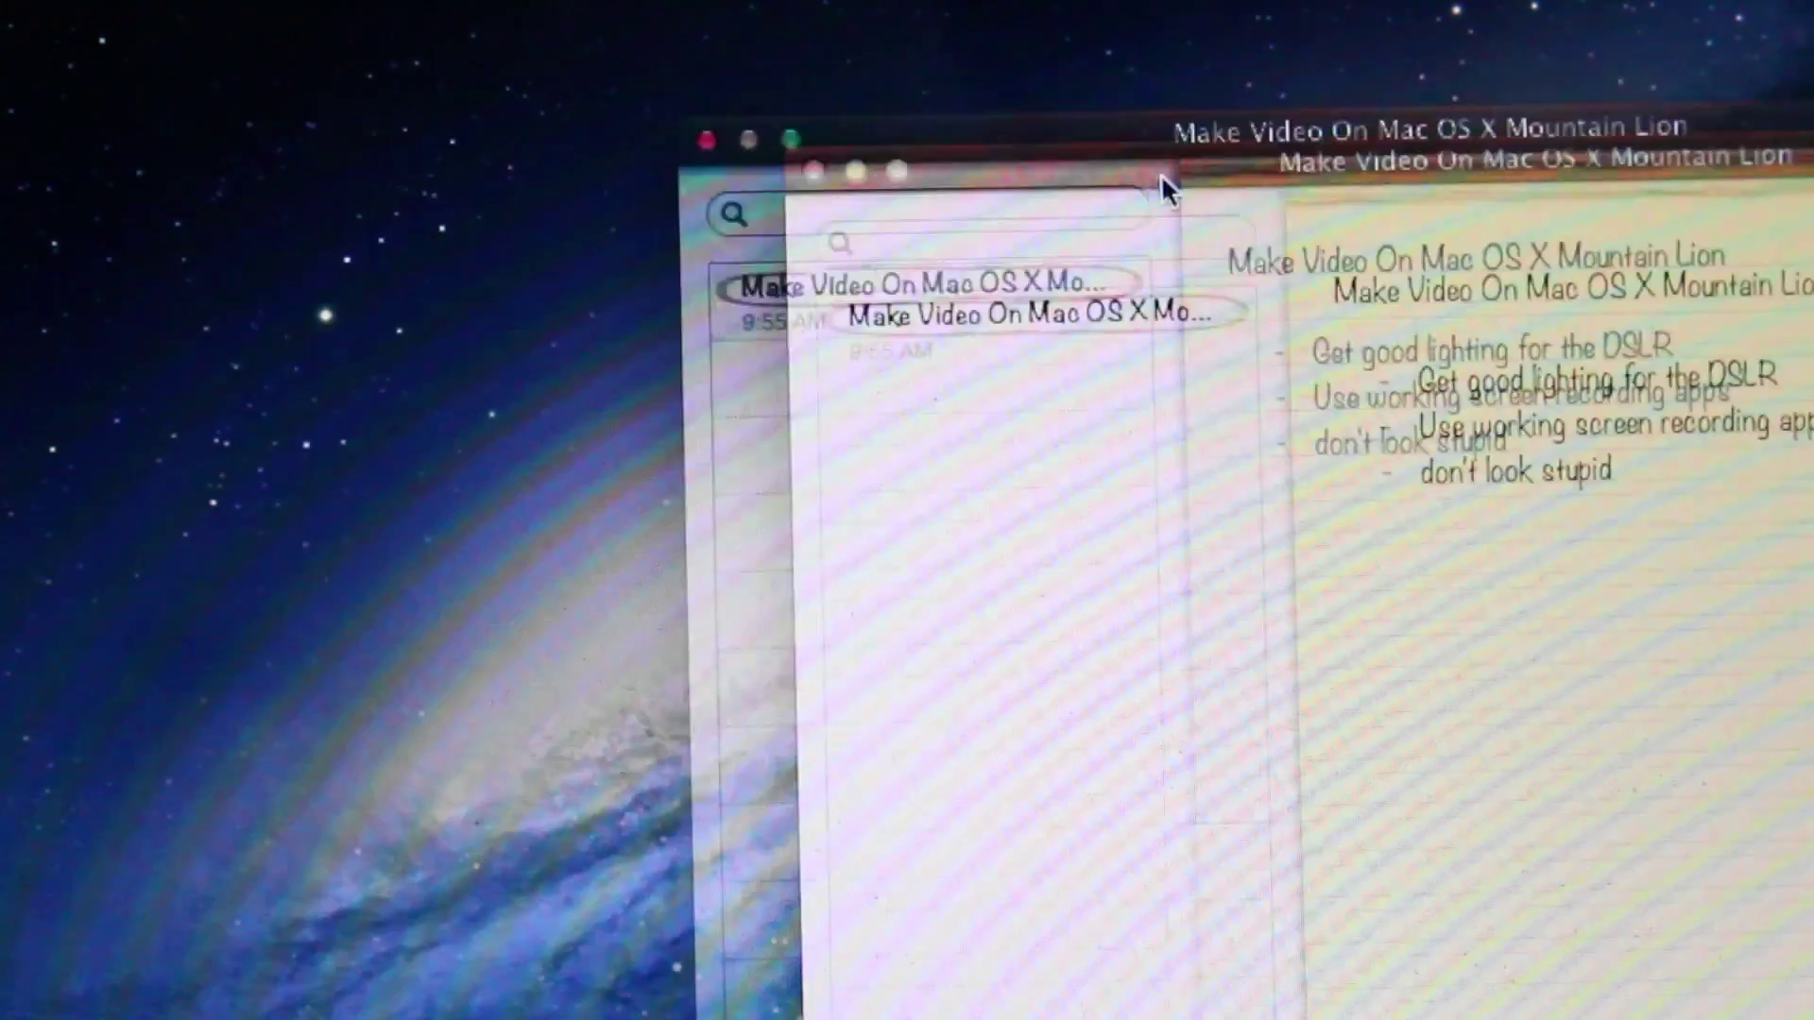
# Float the 'Make Video On Mac OS X Mountain Lion' note at upper left and close Notes.
pyautogui.moveTo(679, 138); pyautogui.dragTo(1171, 154)
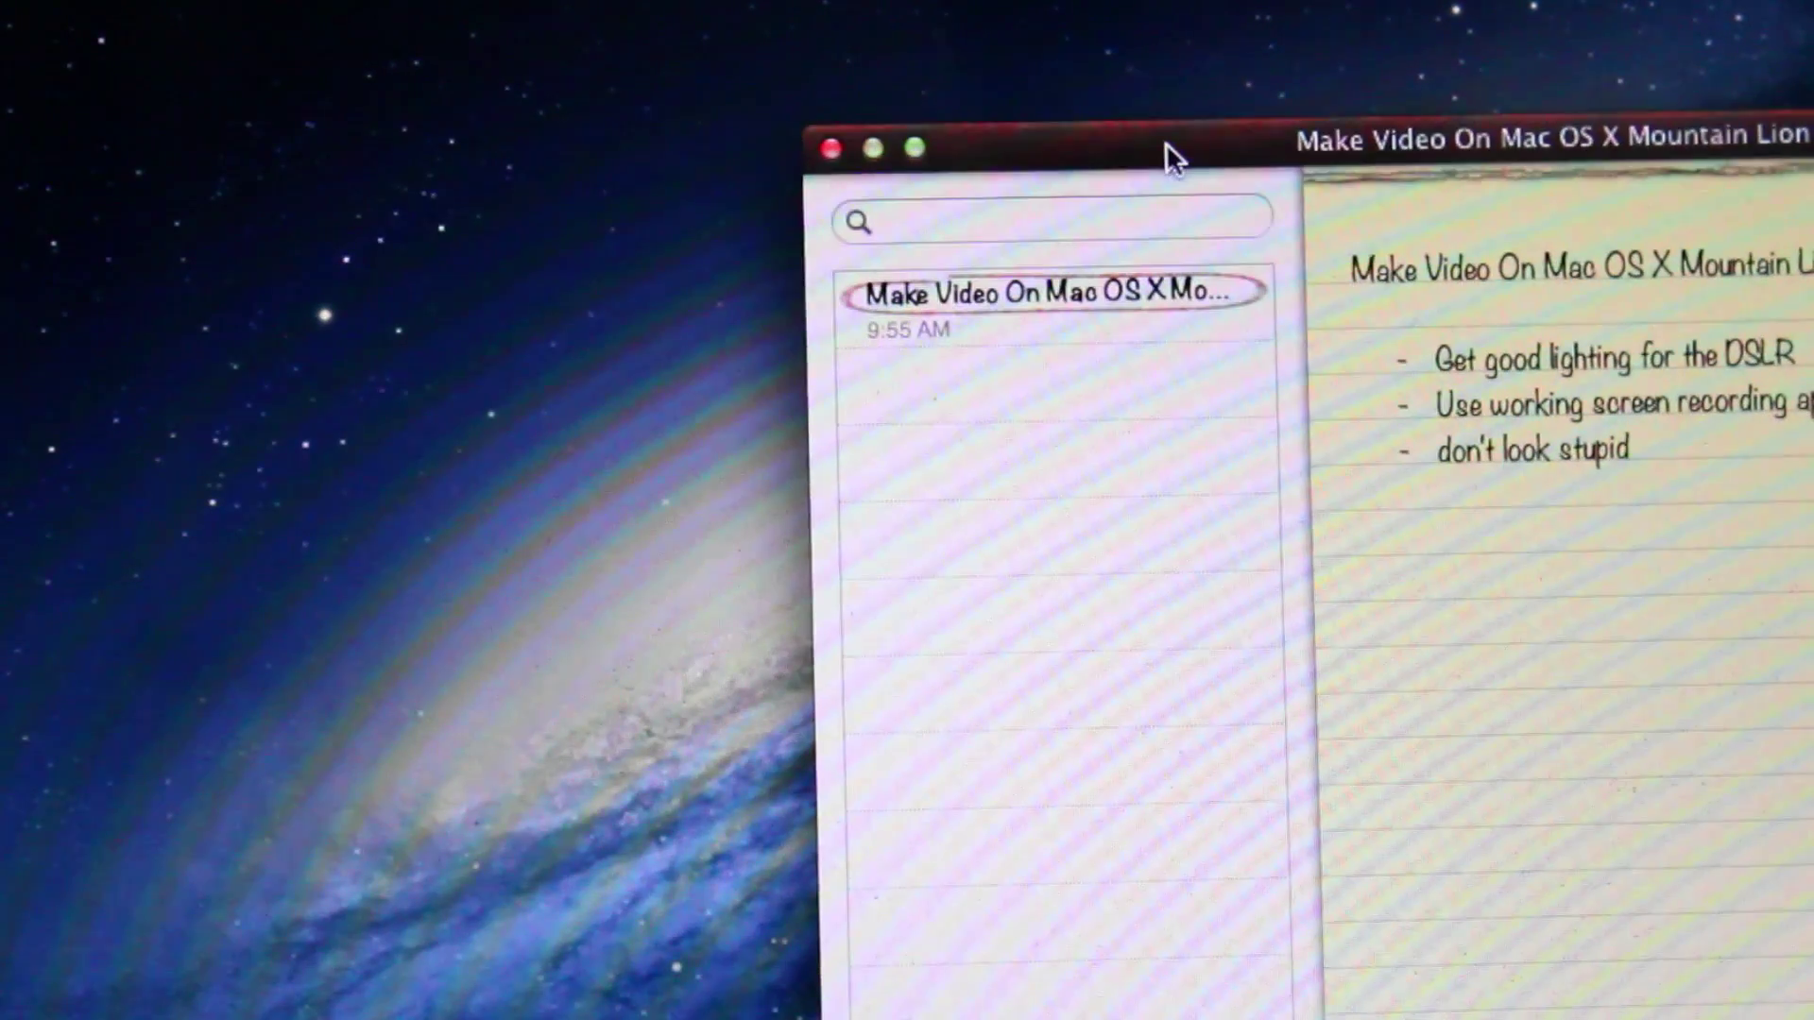
pyautogui.doubleClick(1134, 309)
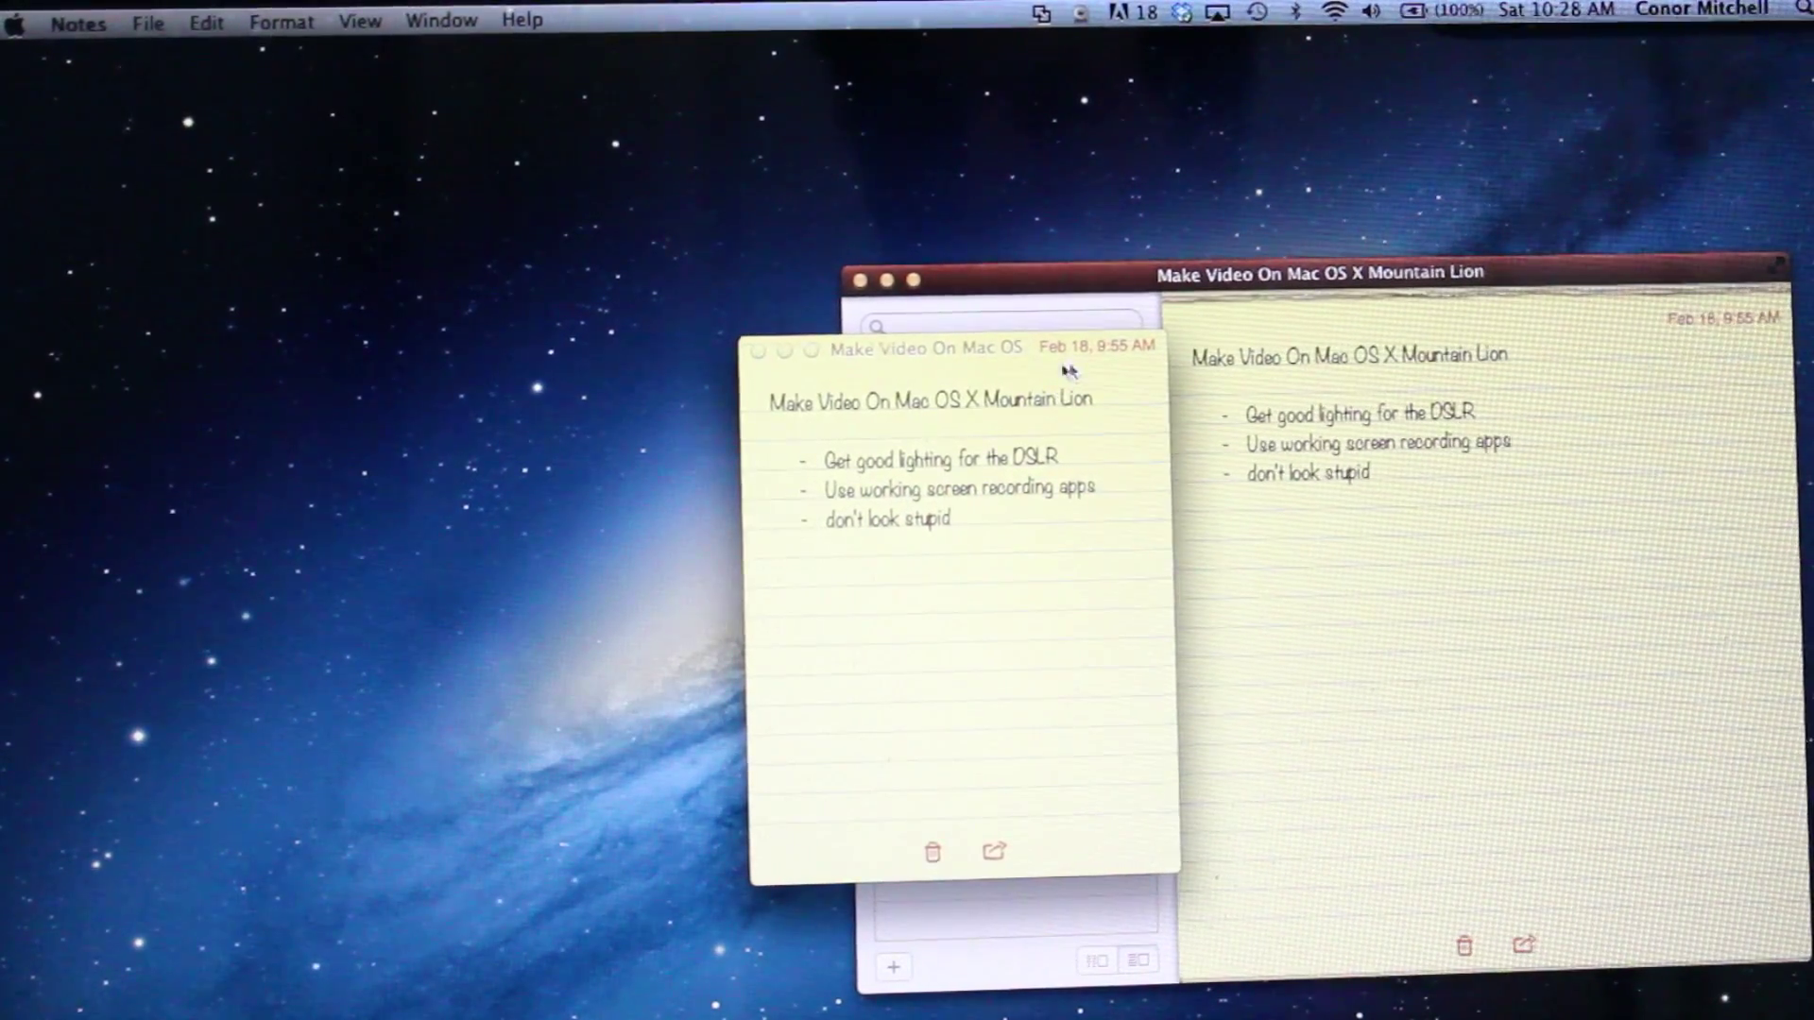
pyautogui.moveTo(1077, 349); pyautogui.dragTo(380, 212)
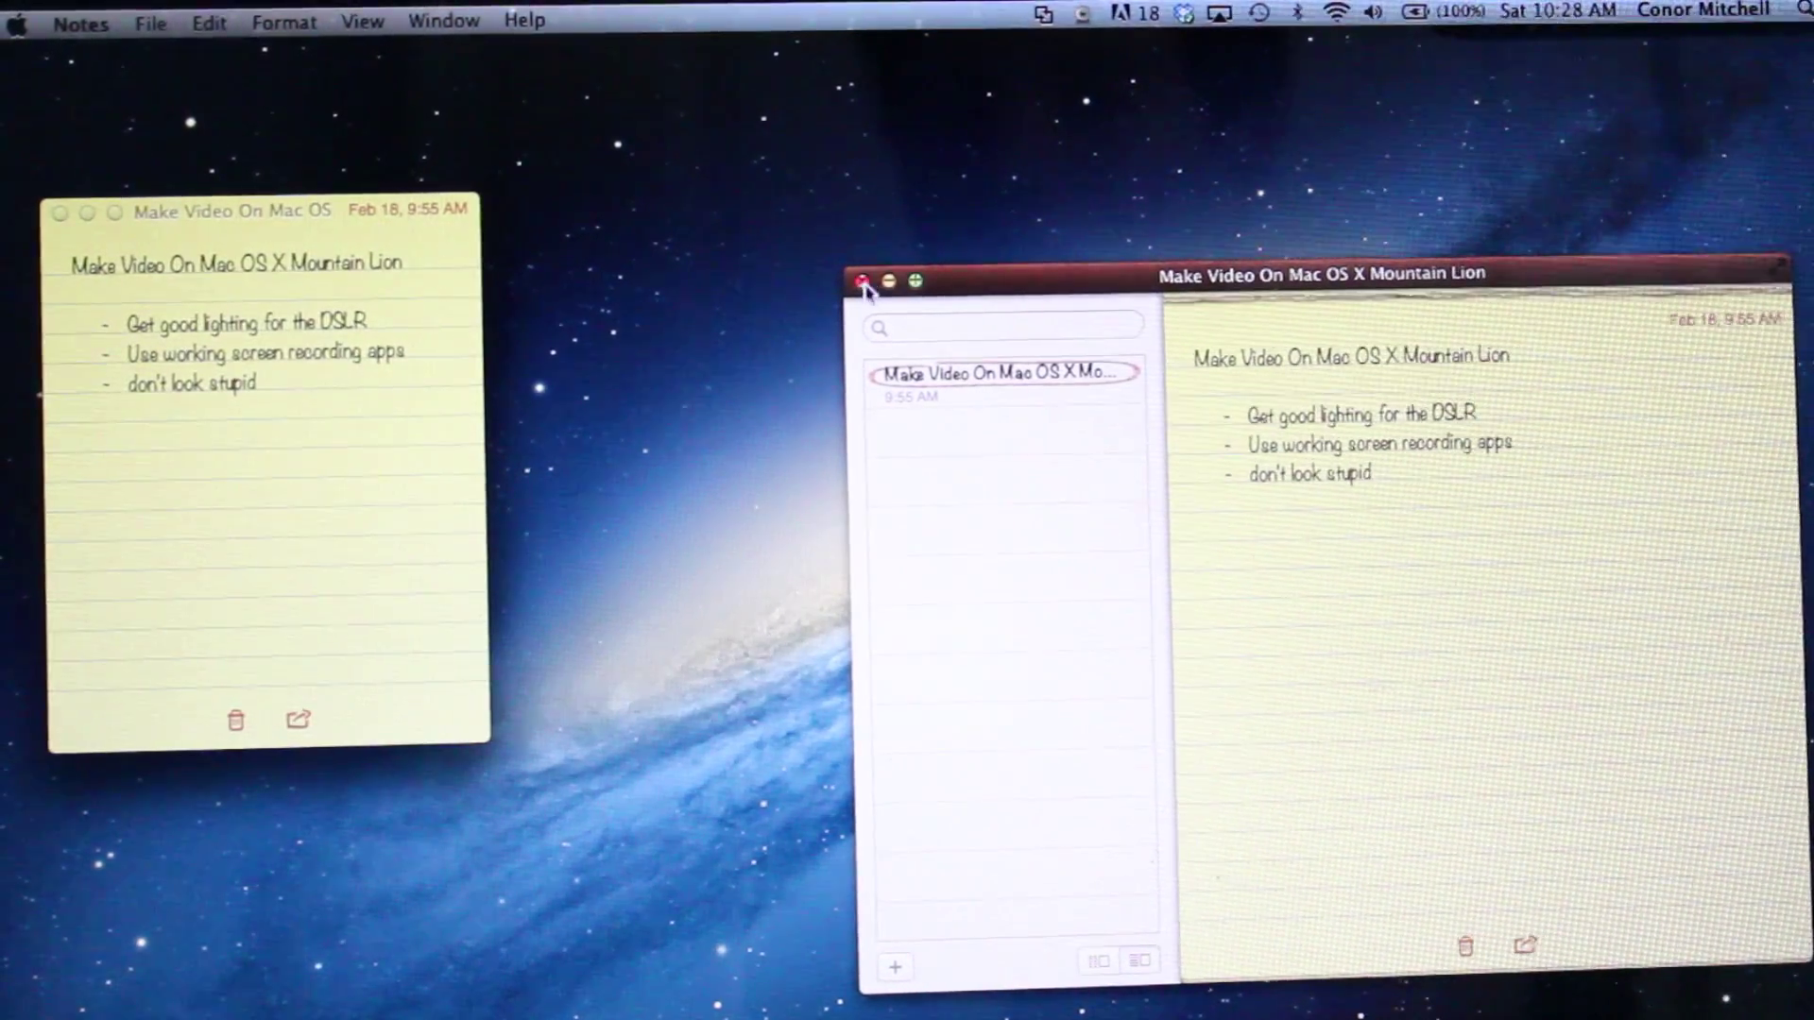
pyautogui.click(863, 281)
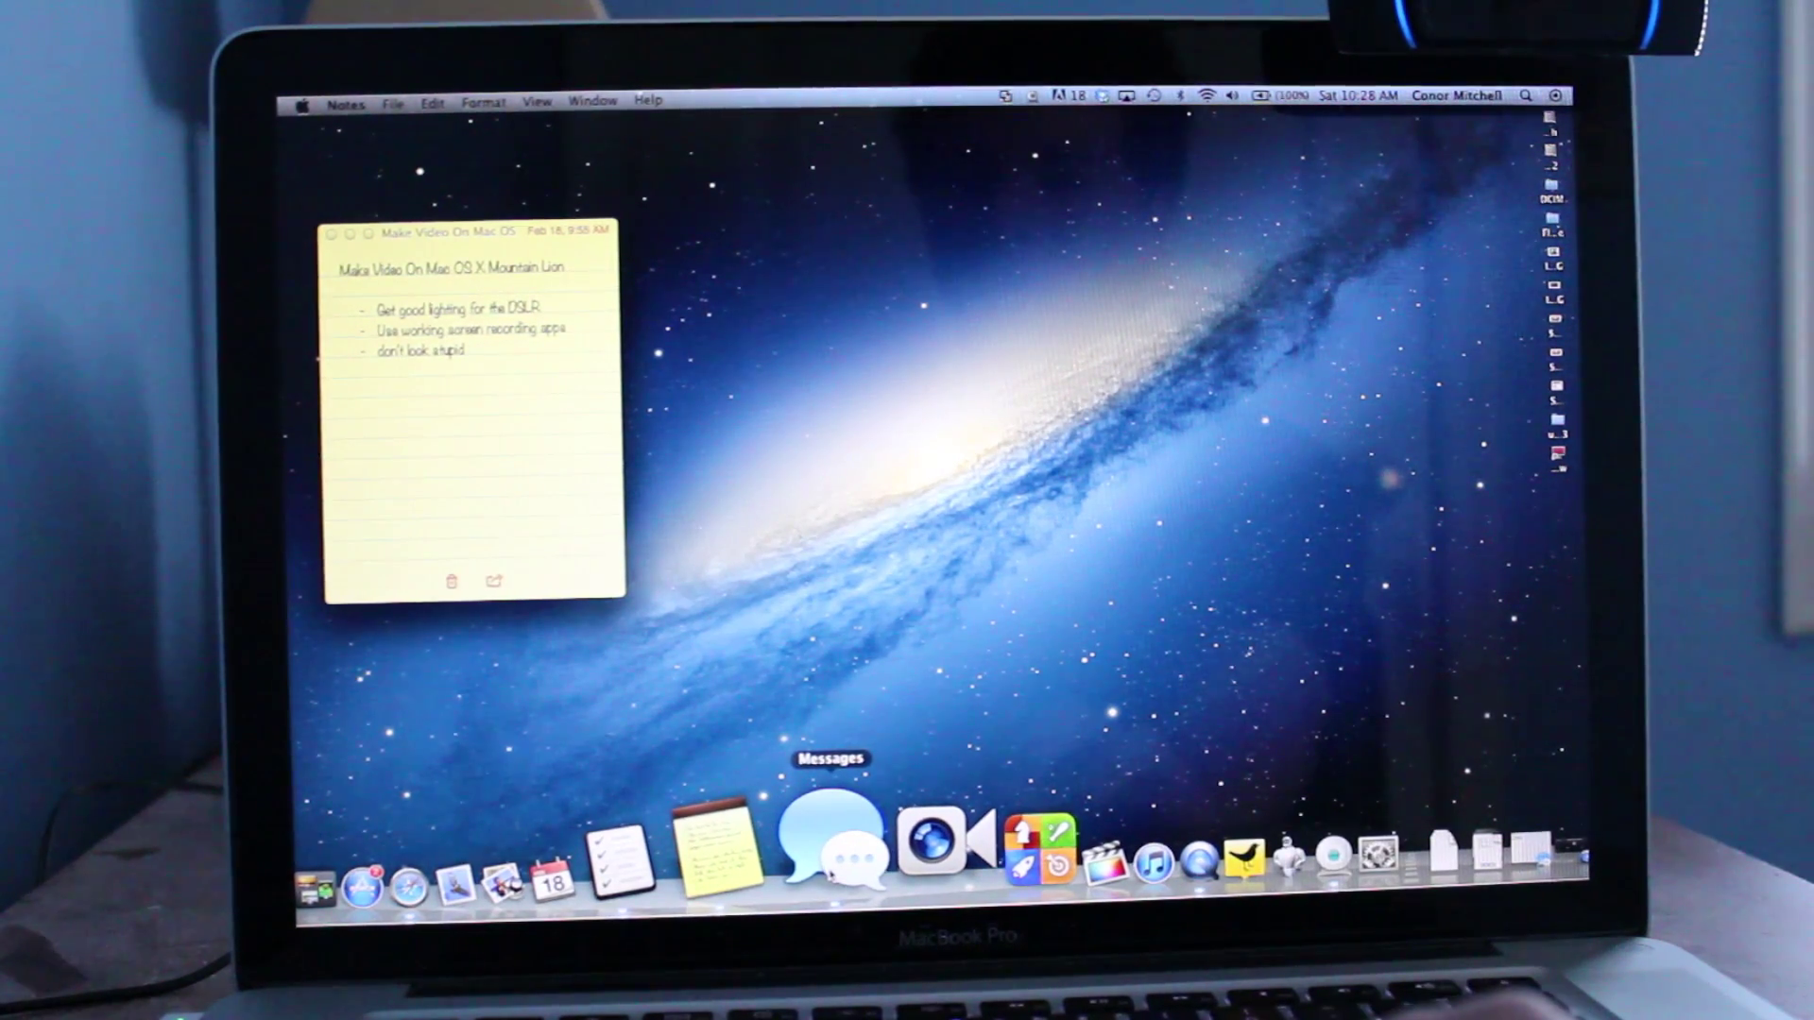
pyautogui.click(832, 836)
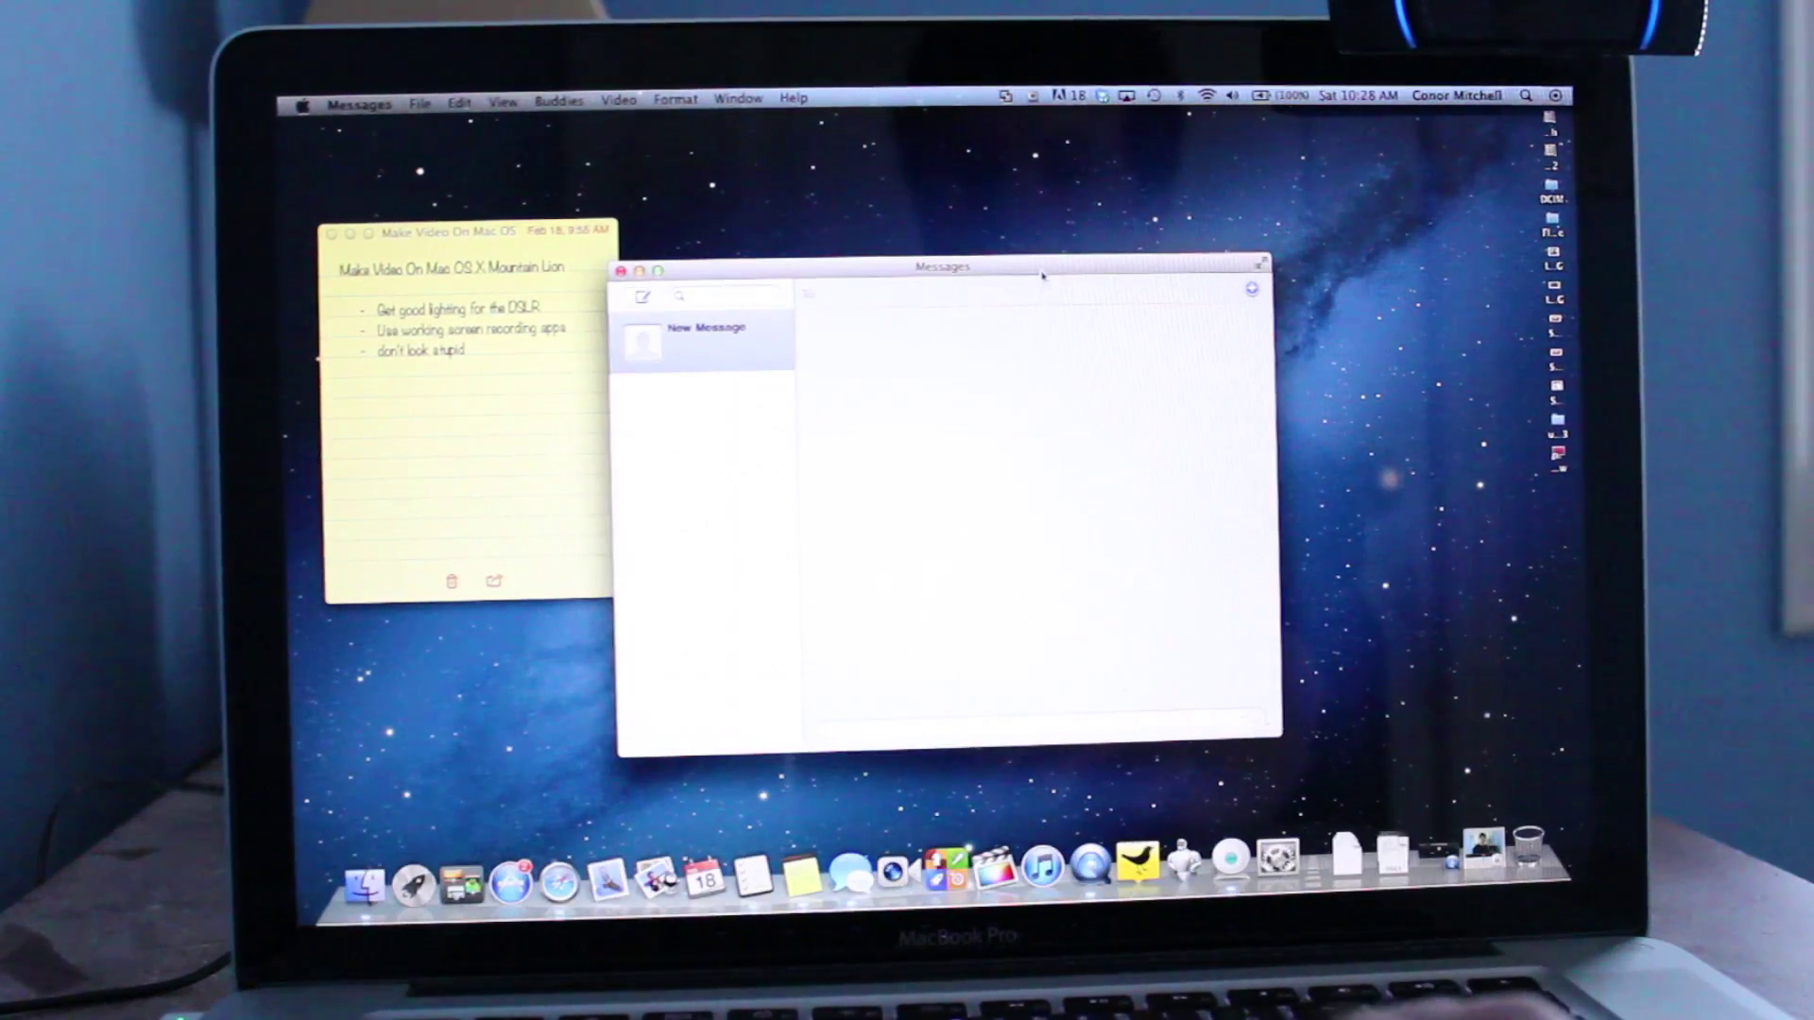
# Address a message to 'nobody', try sending it, and dismiss the failure alert.
pyautogui.moveTo(1042, 276); pyautogui.dragTo(1120, 241)
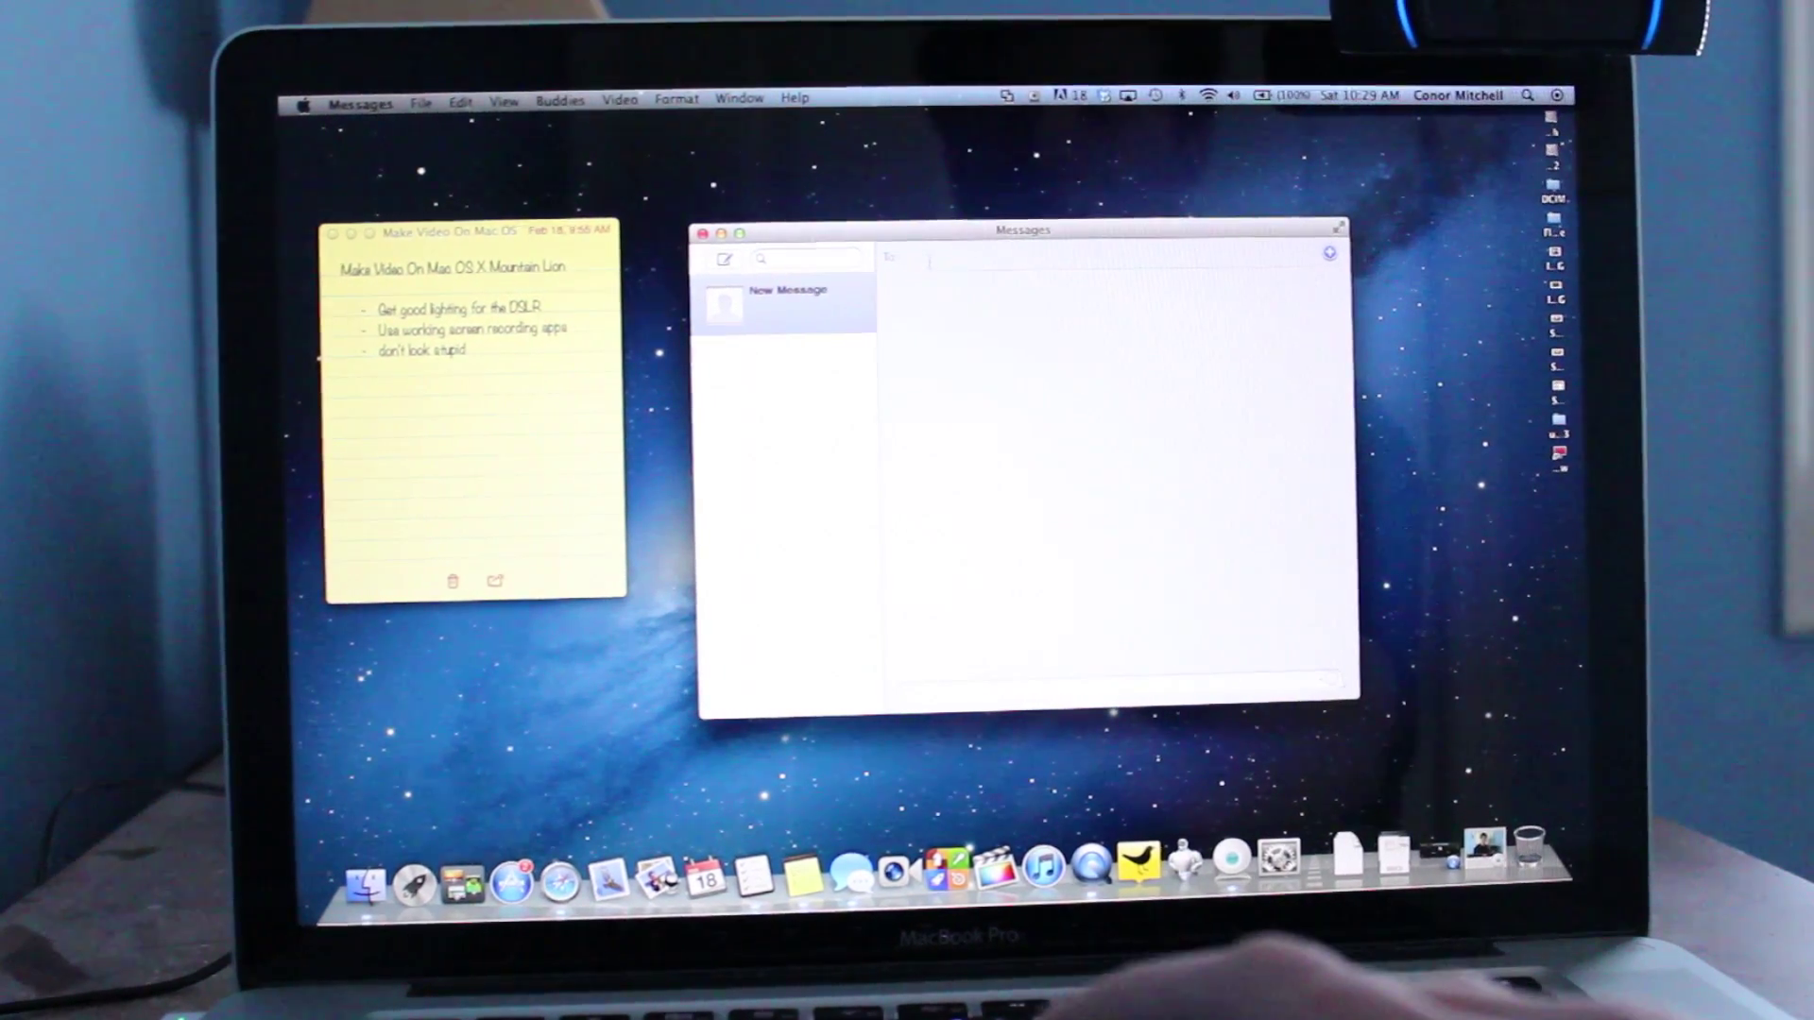
pyautogui.write('ngn')
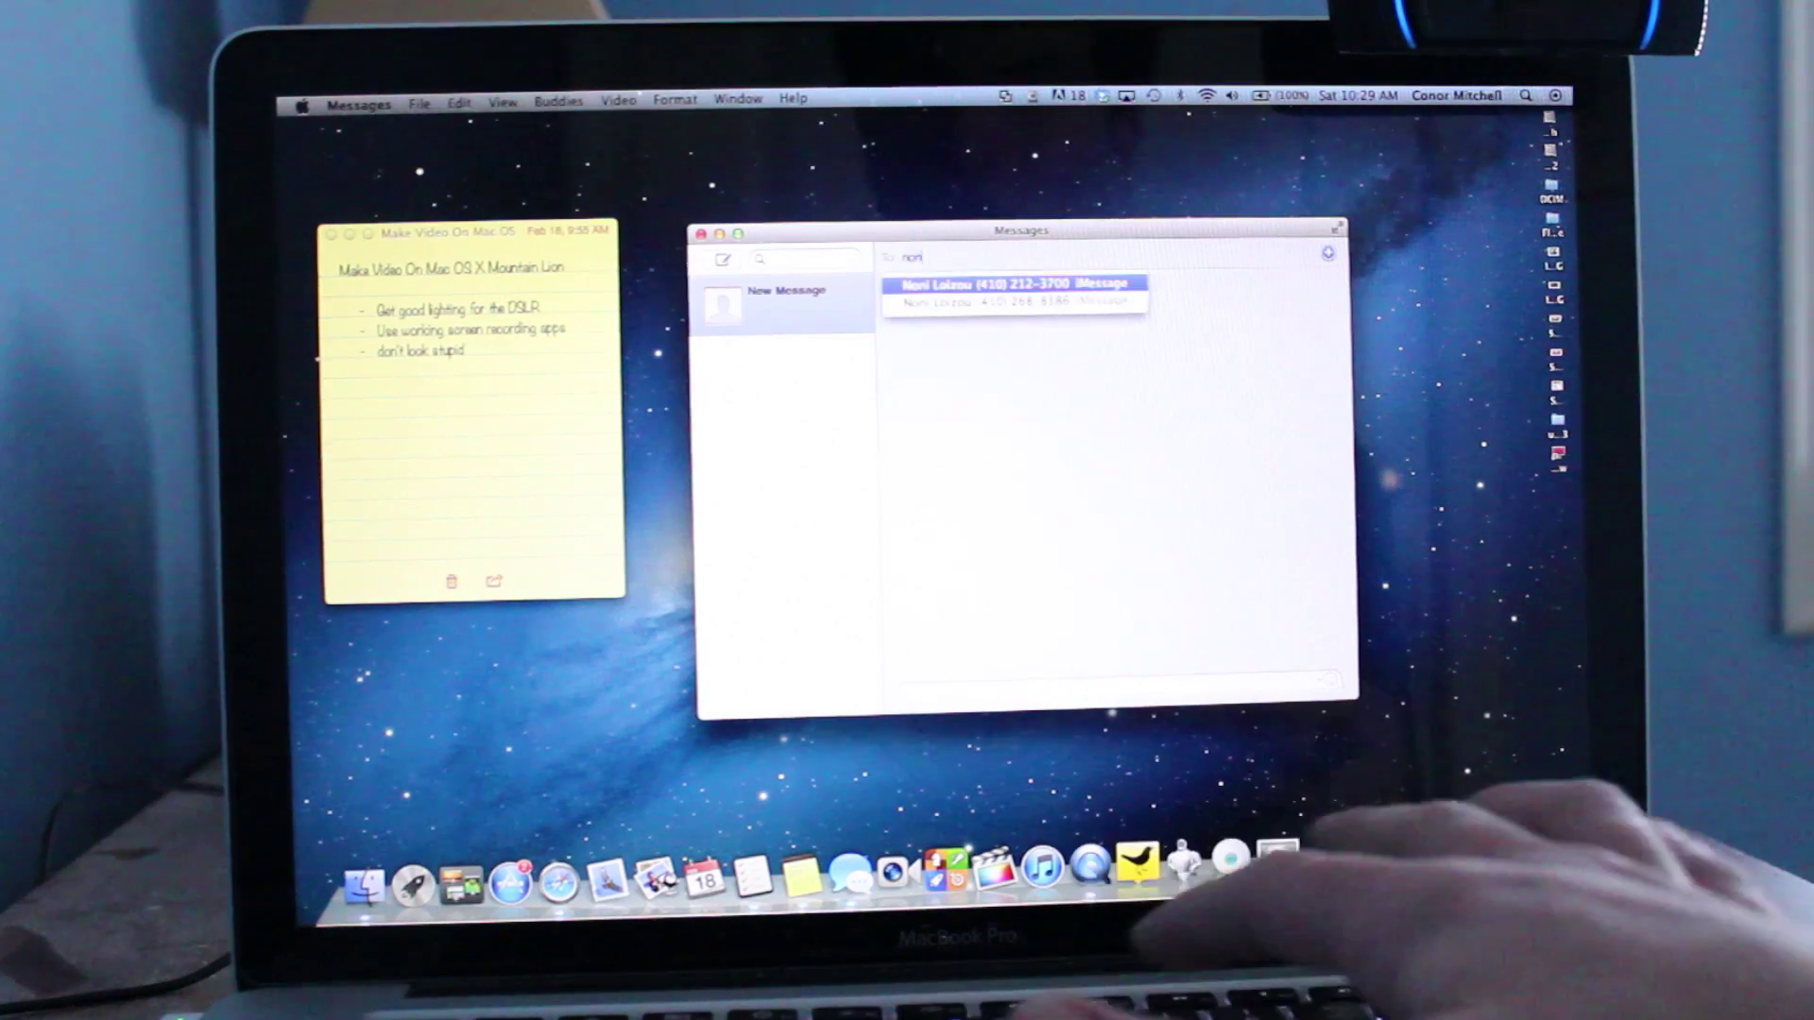
pyautogui.write('obody')
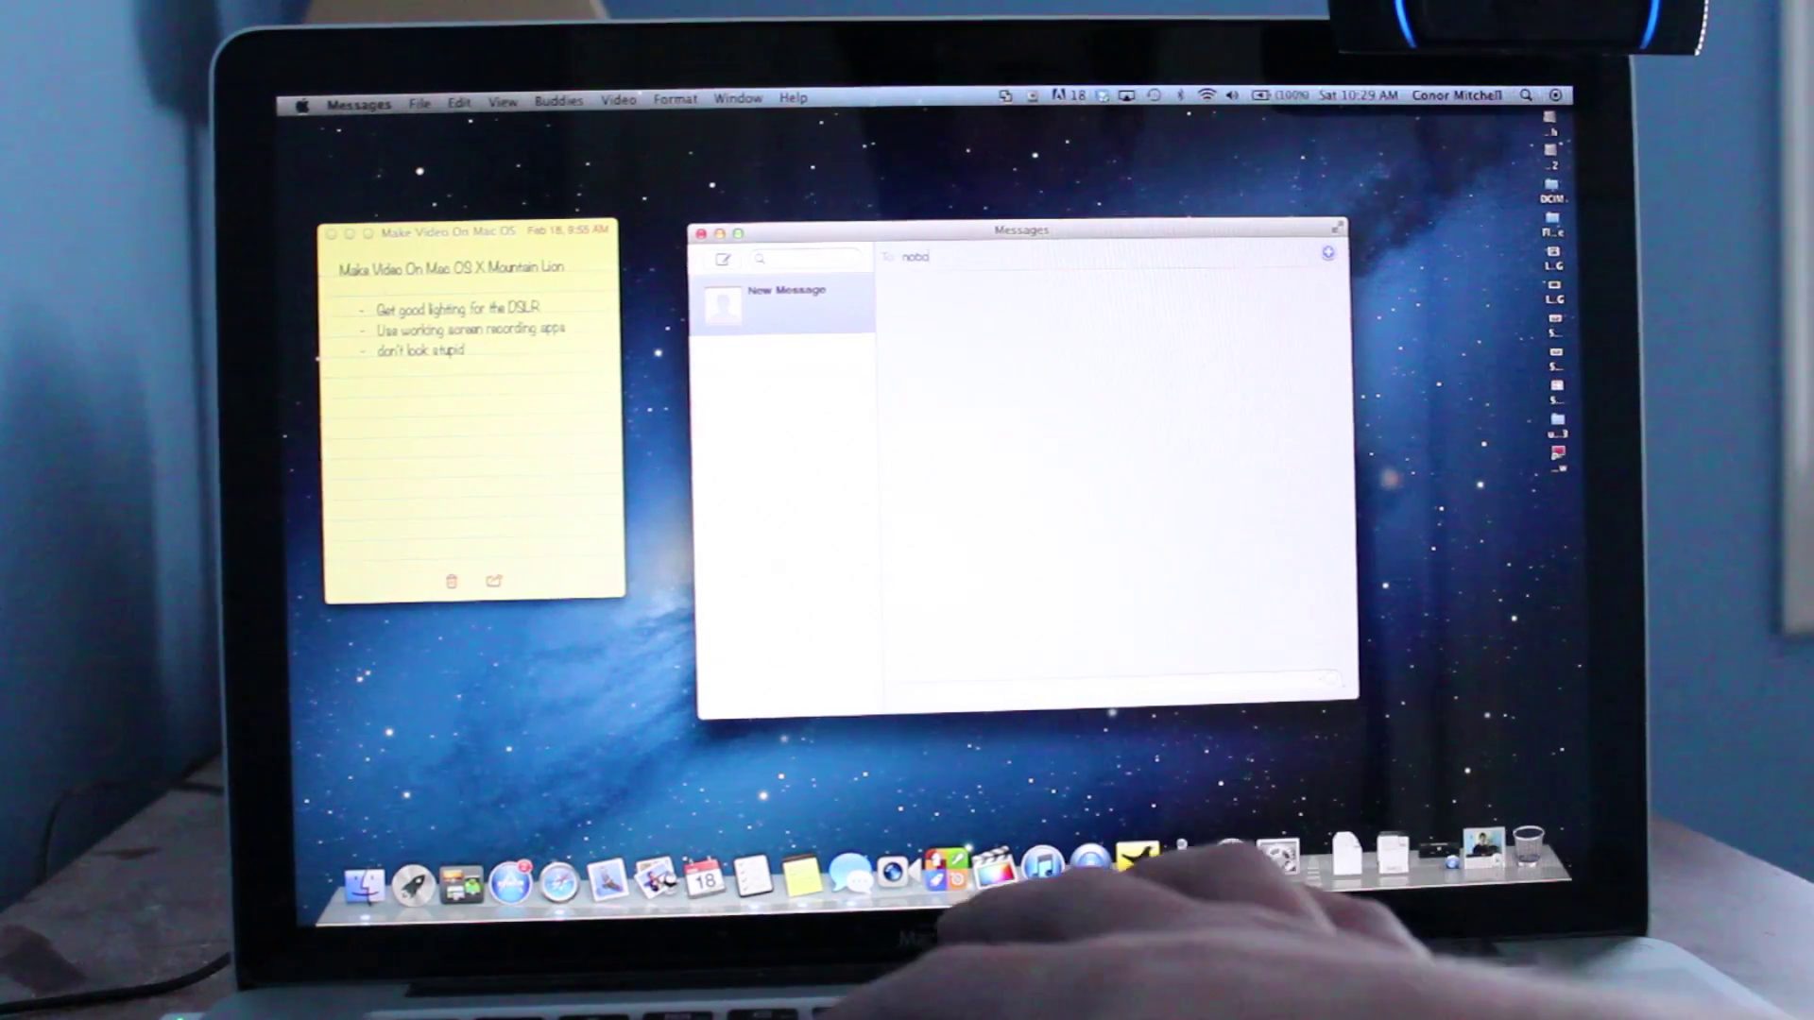
pyautogui.press('Return')
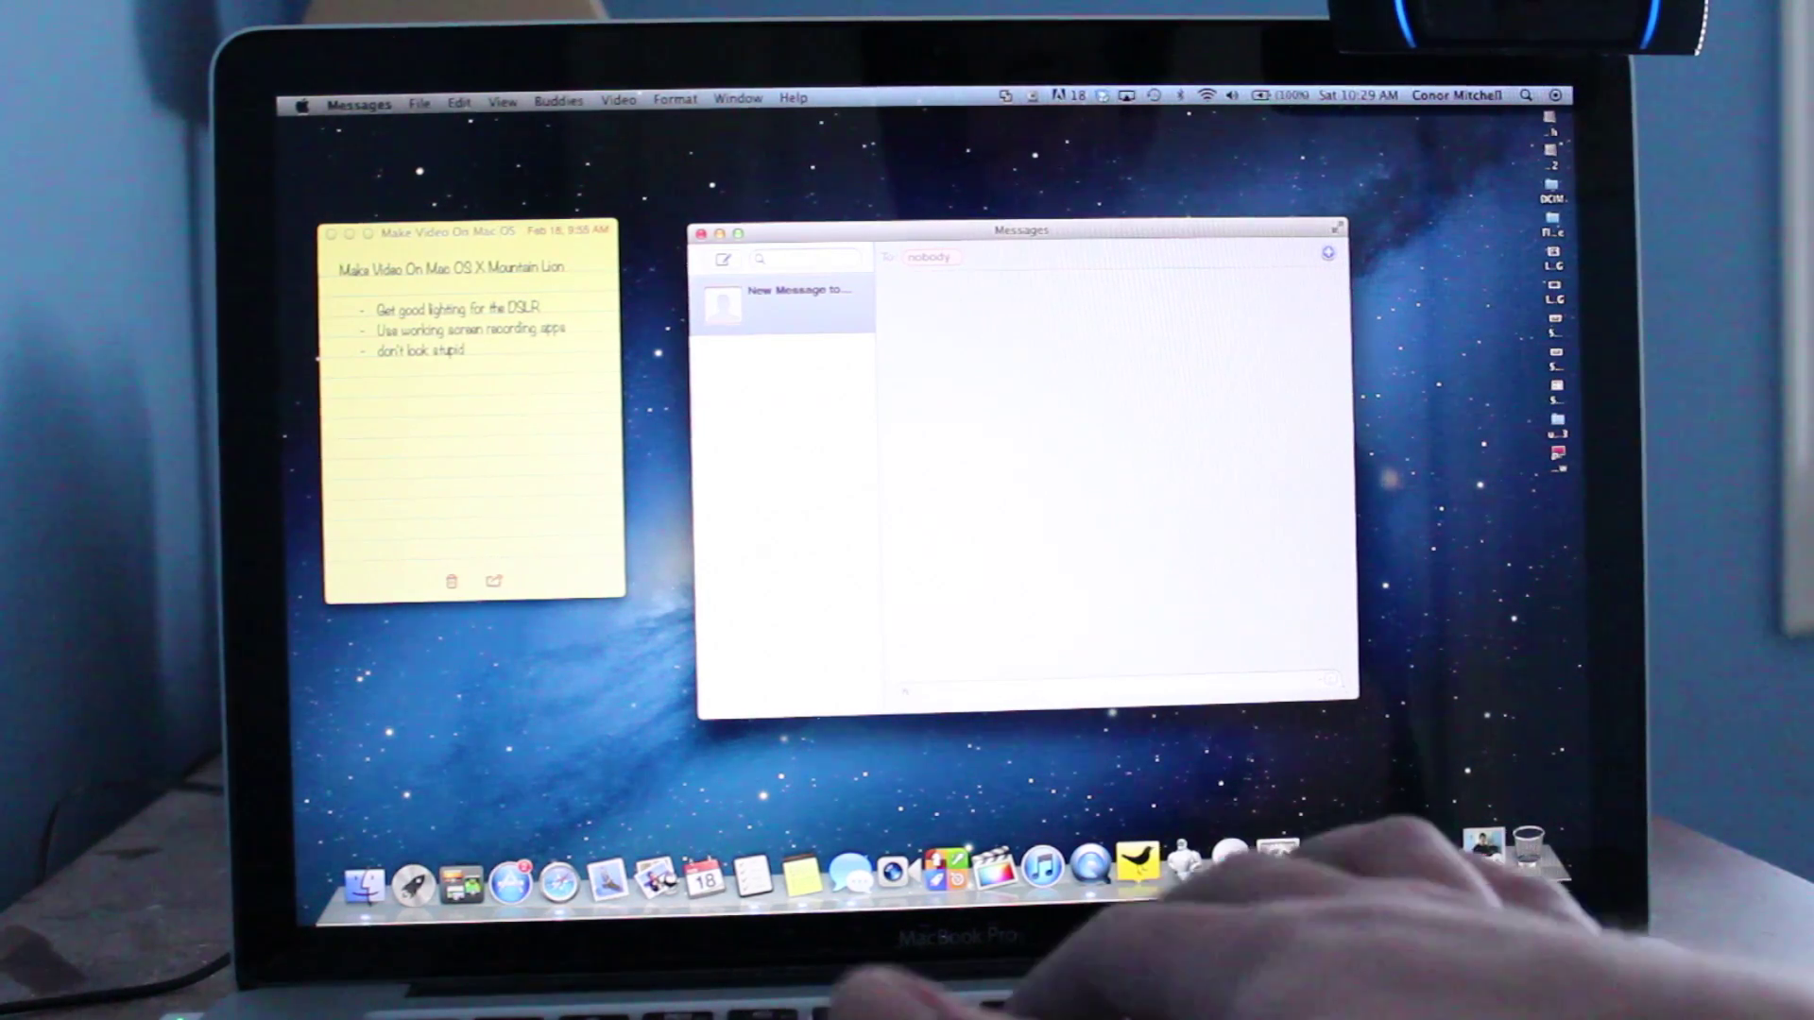
pyautogui.press('Return')
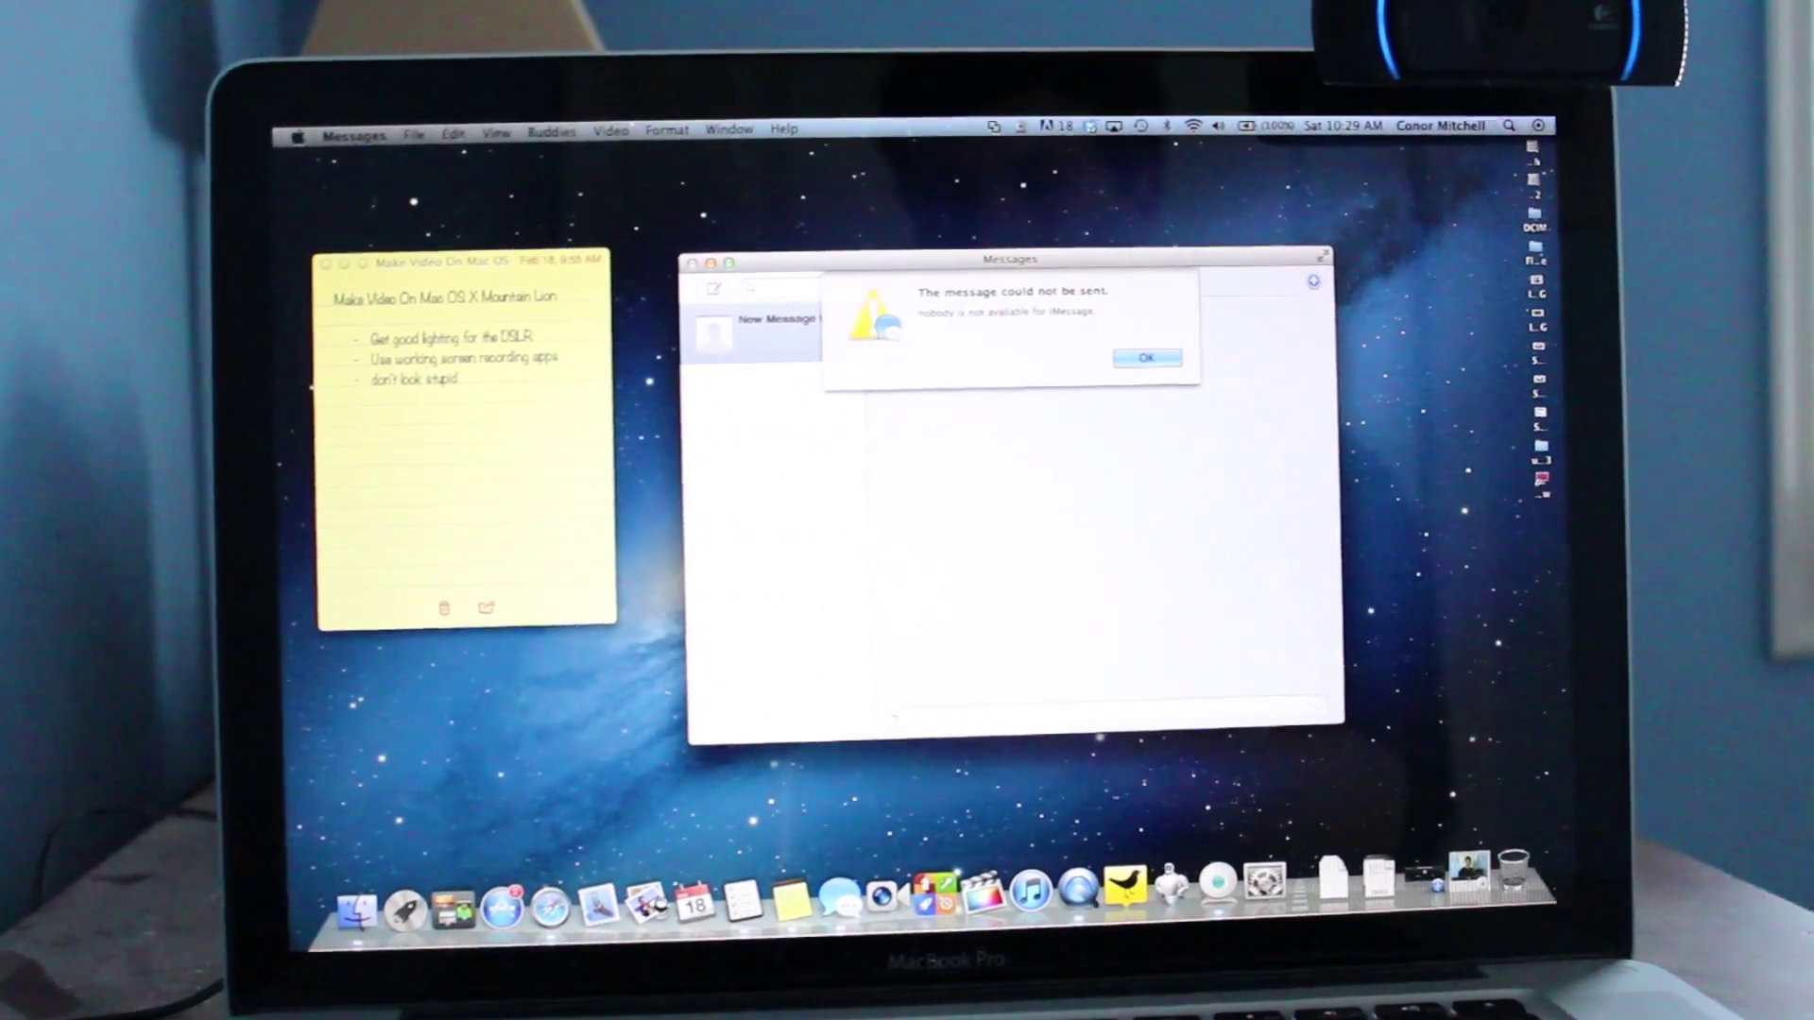
pyautogui.press('Return')
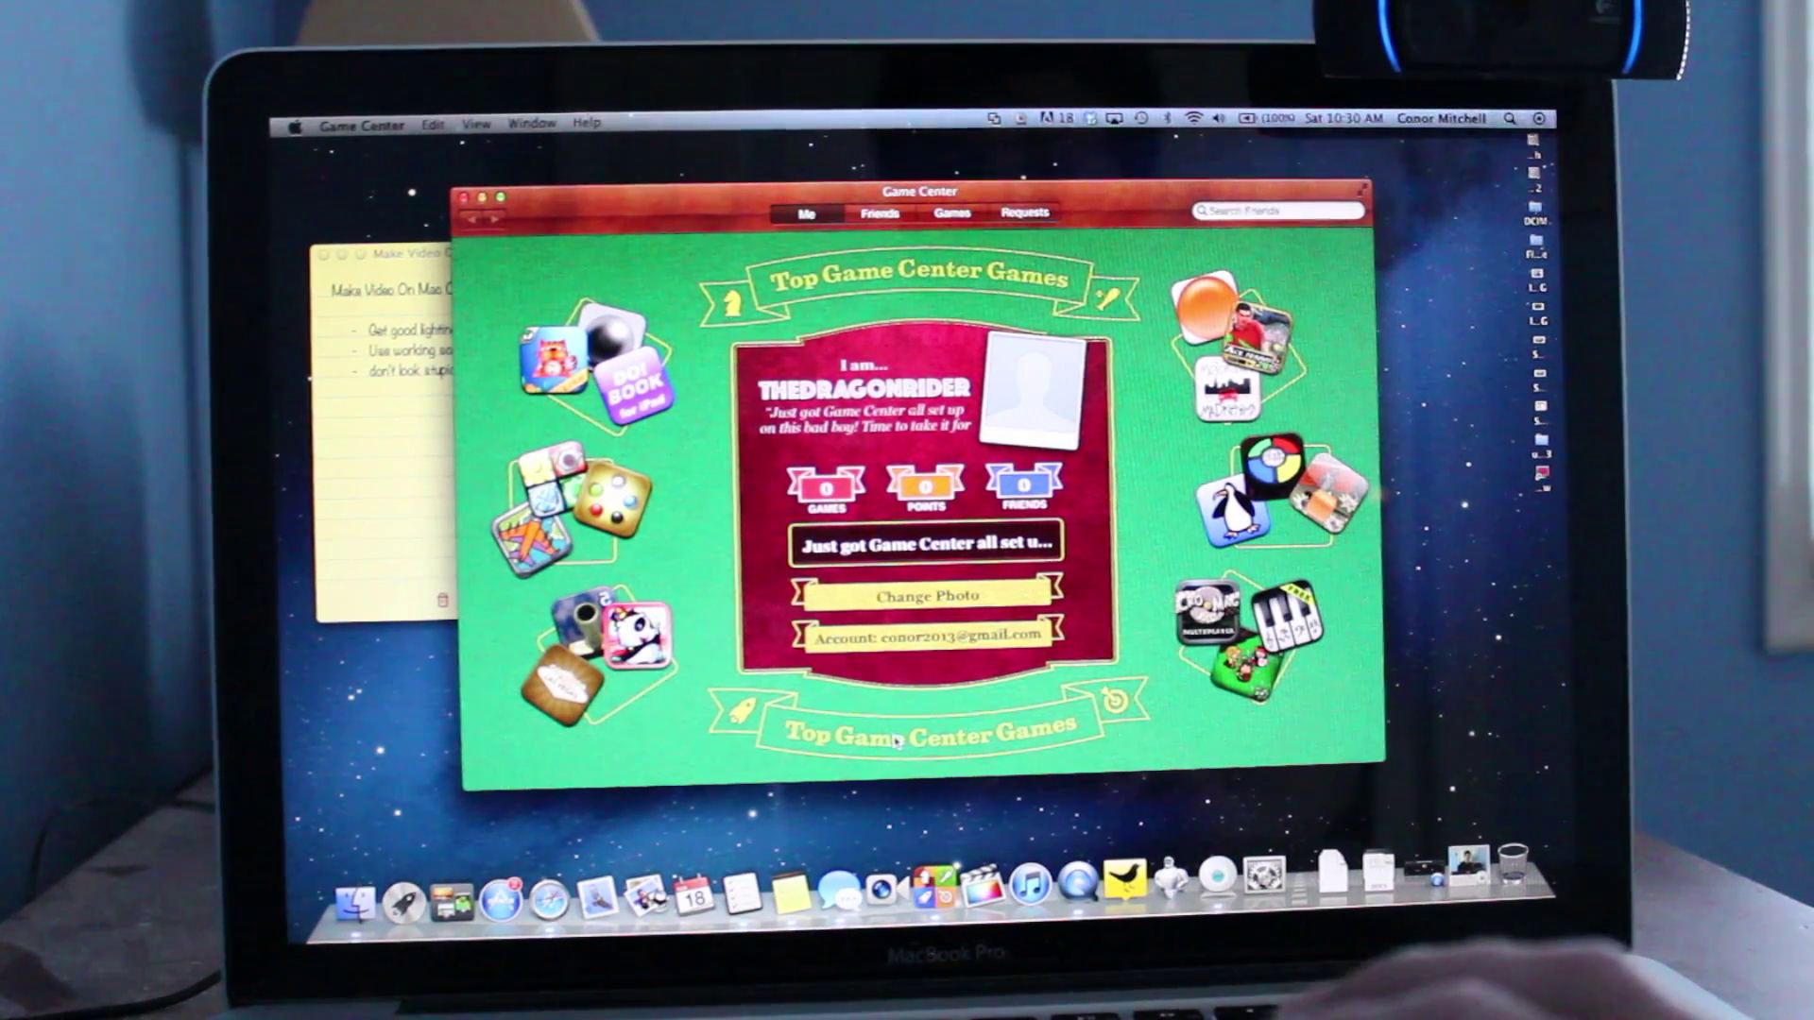
# Browse Game Center's Friends, Games, Requests and Me pages, then close Game Center.
pyautogui.click(885, 216)
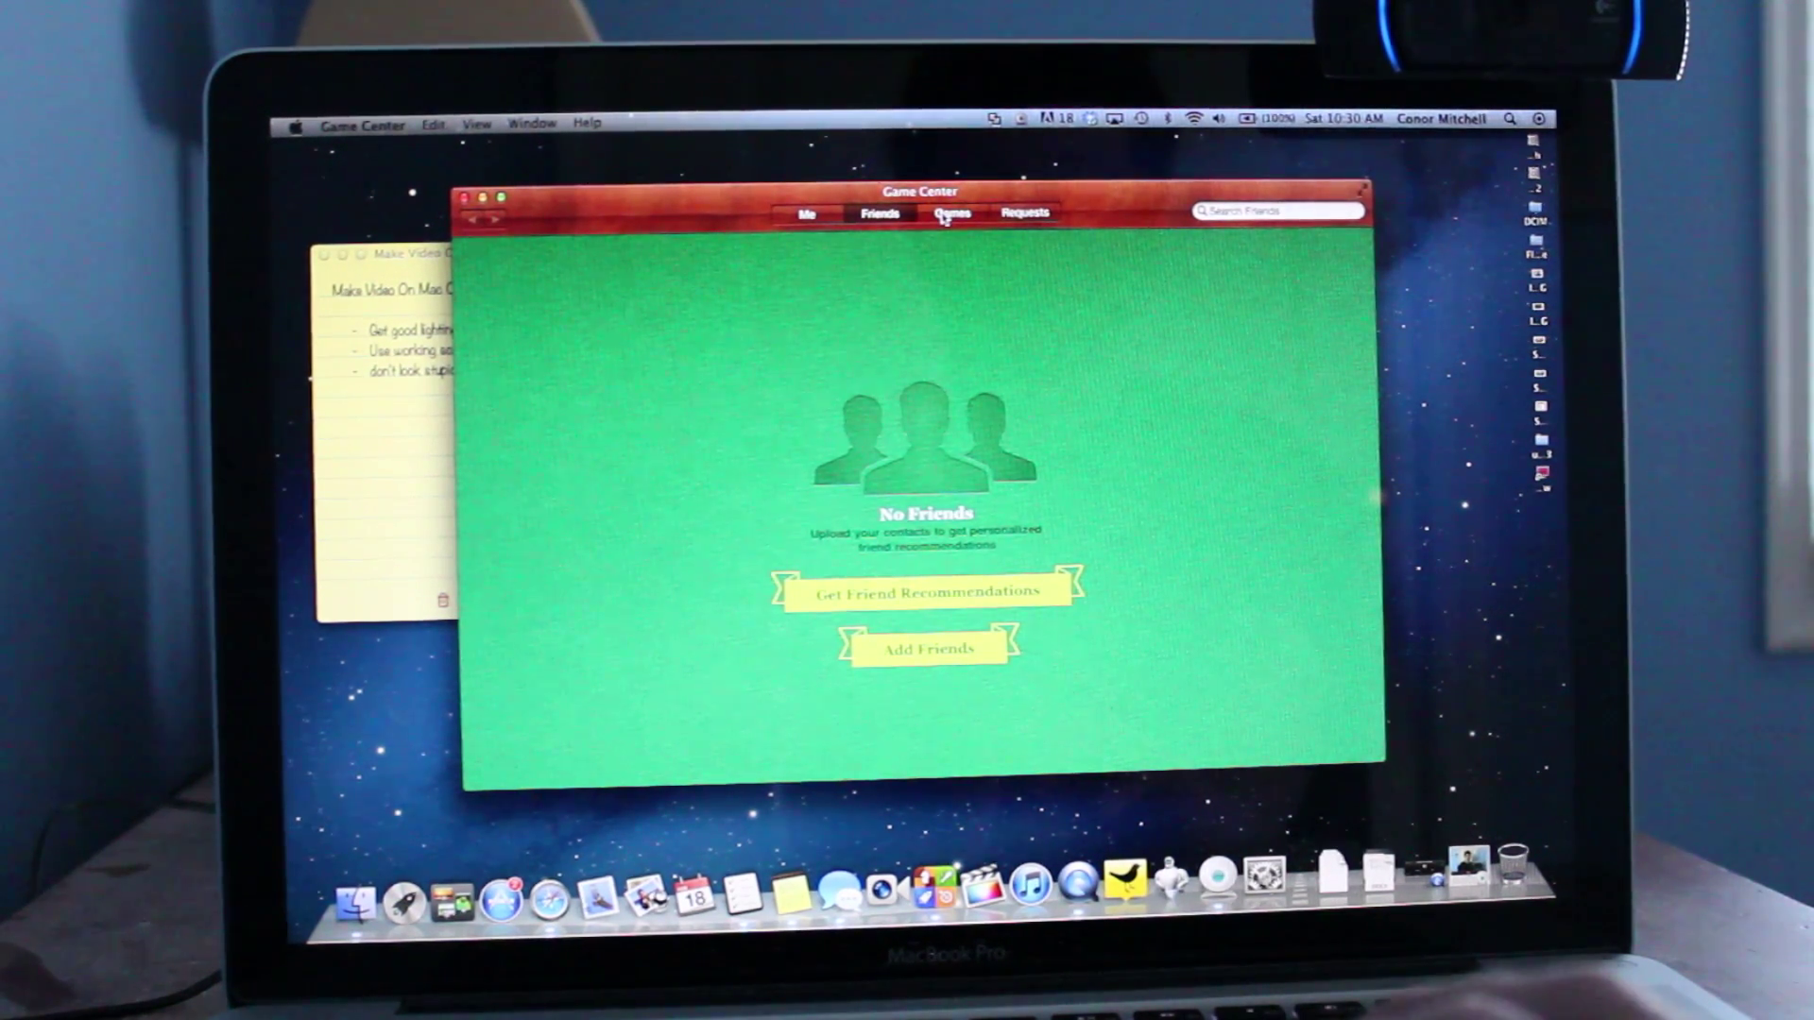
pyautogui.click(945, 215)
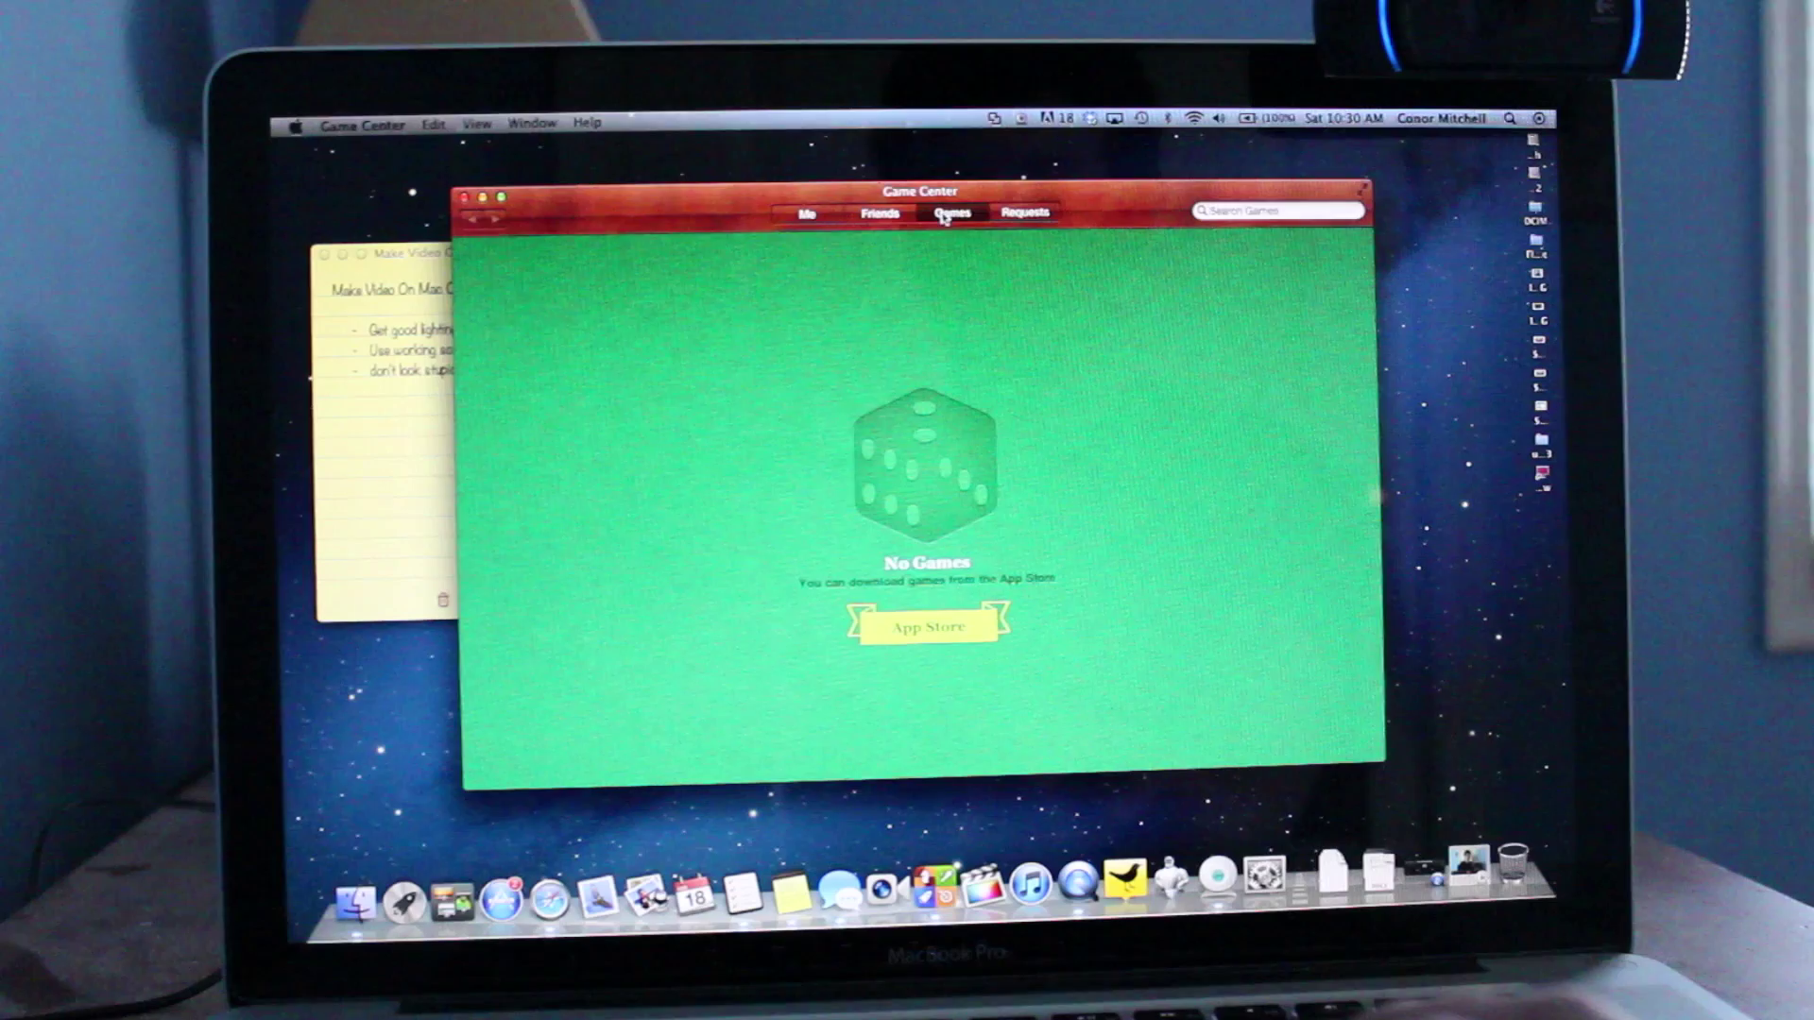
pyautogui.click(1034, 215)
pyautogui.click(809, 216)
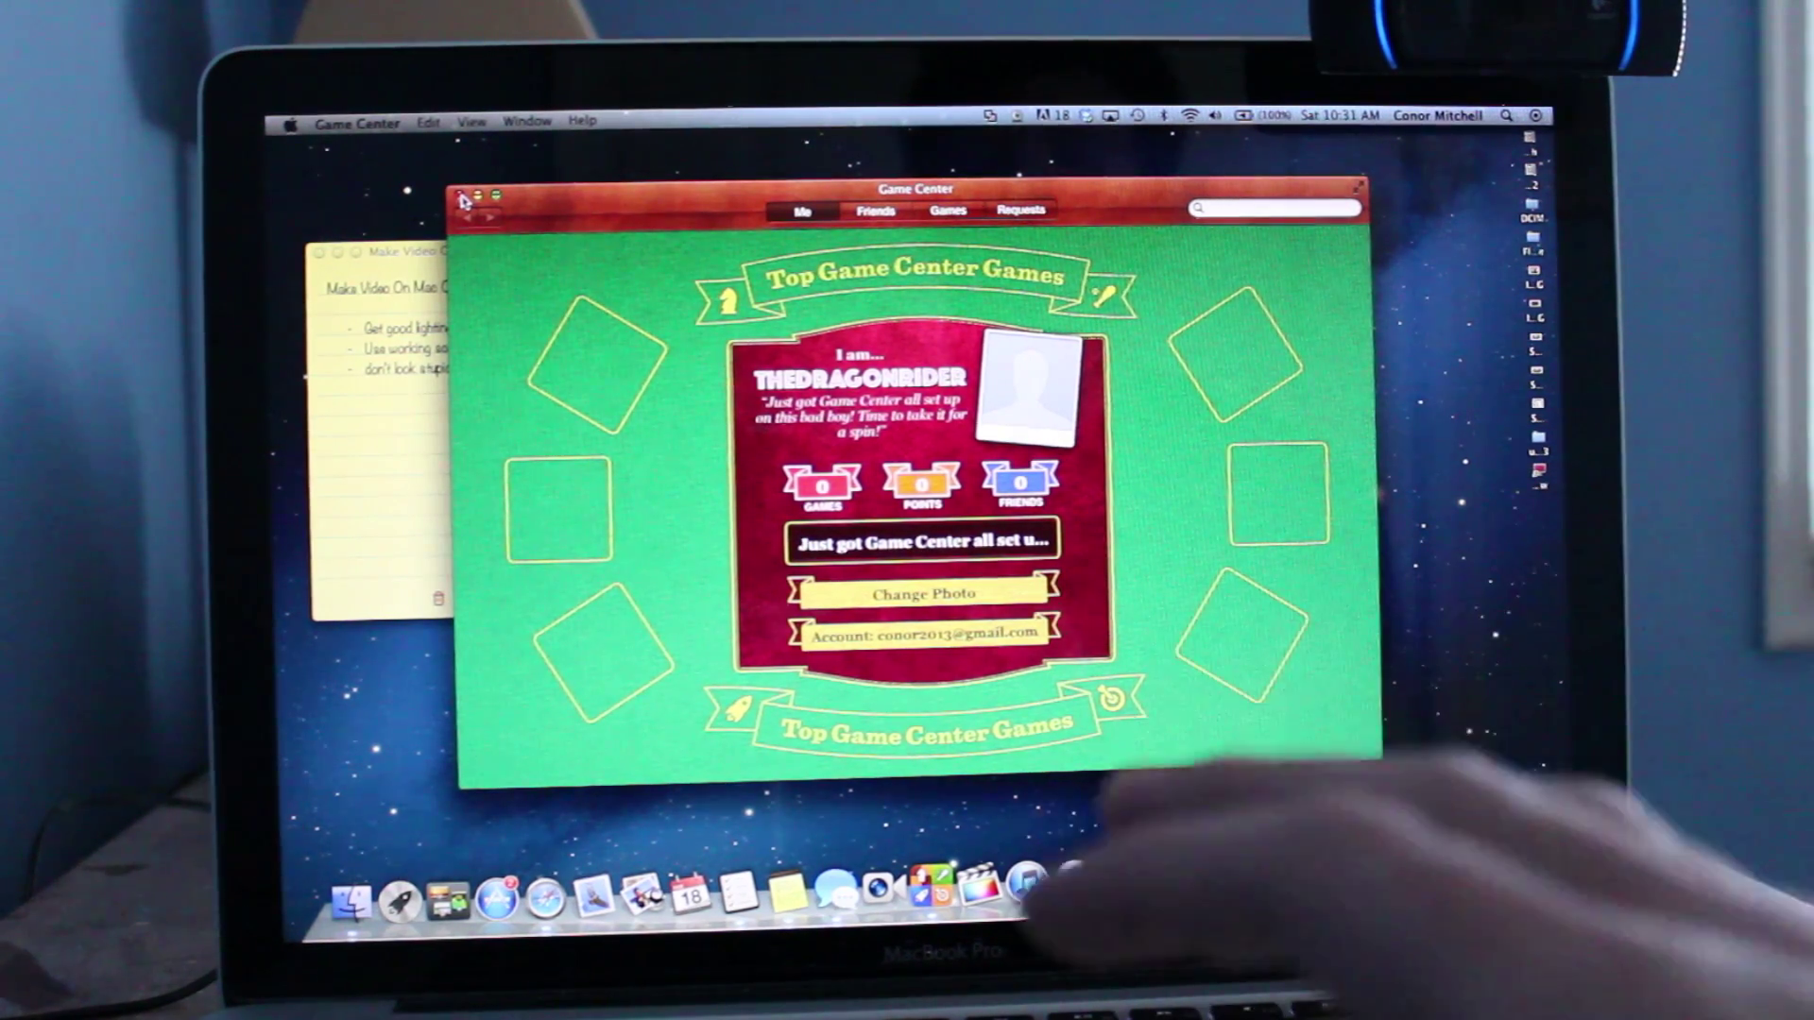
pyautogui.click(460, 203)
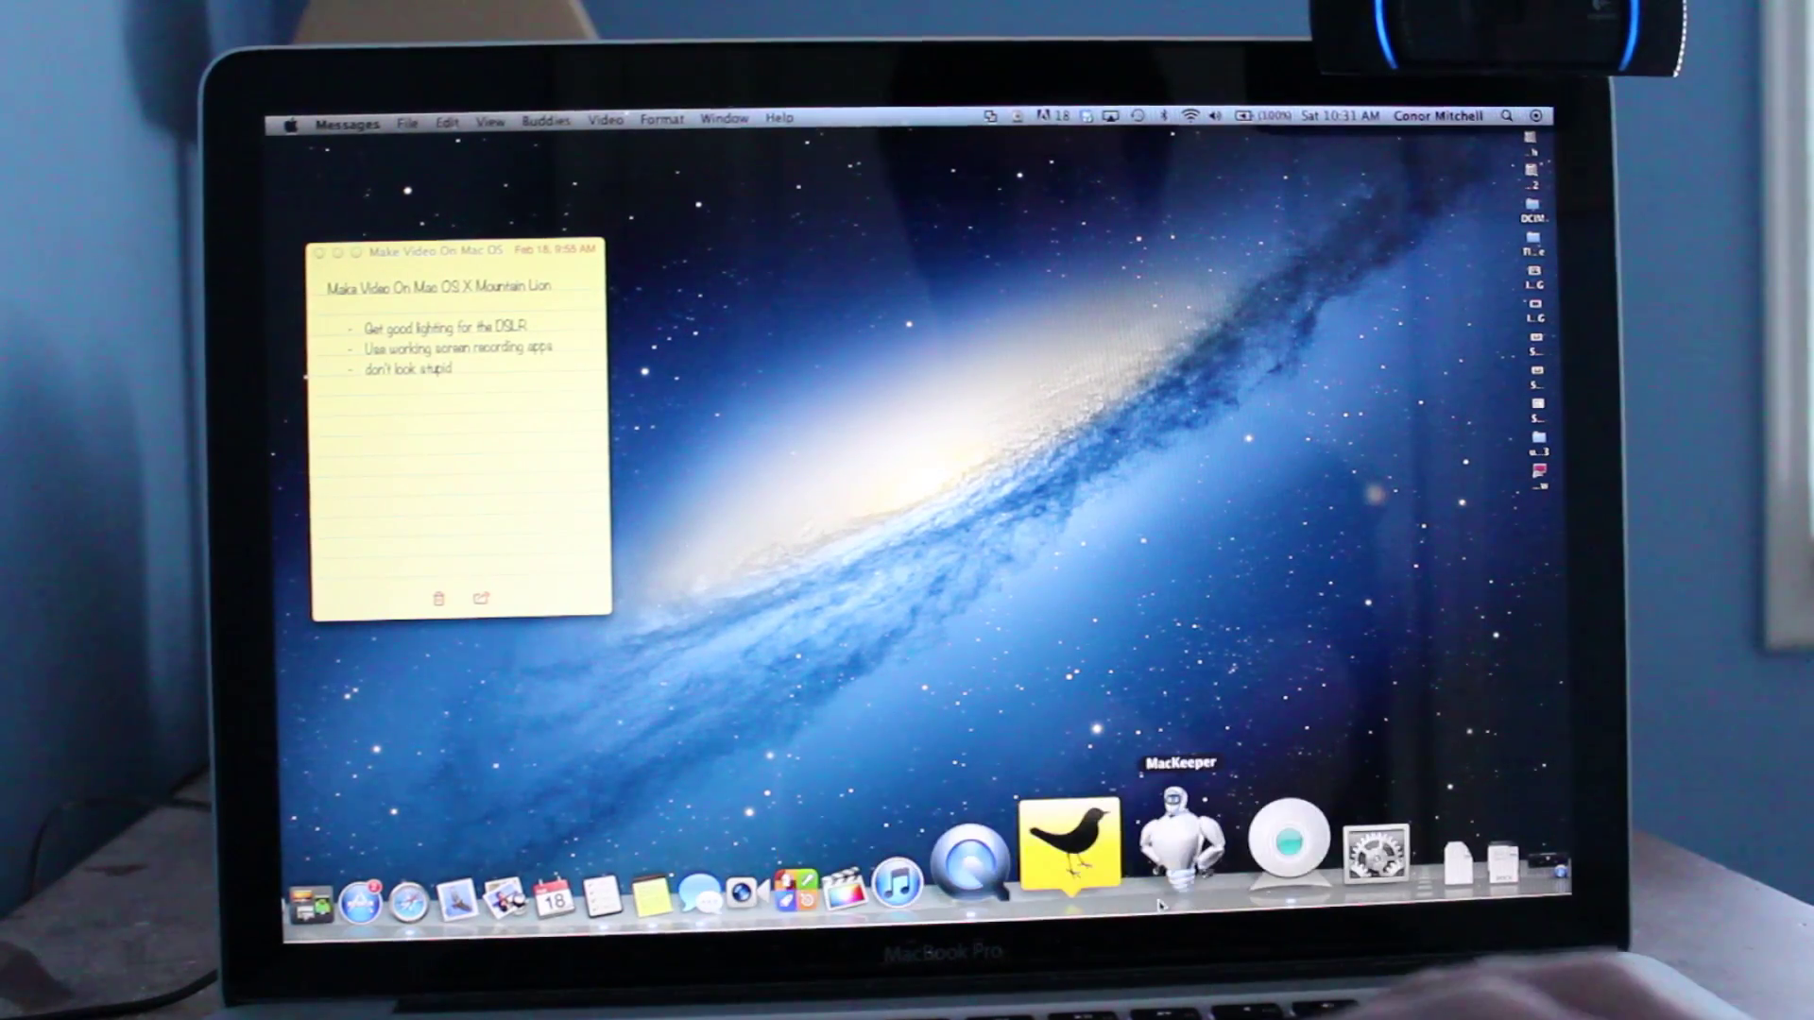
# Launch System Preferences from the Dock.
pyautogui.click(1274, 882)
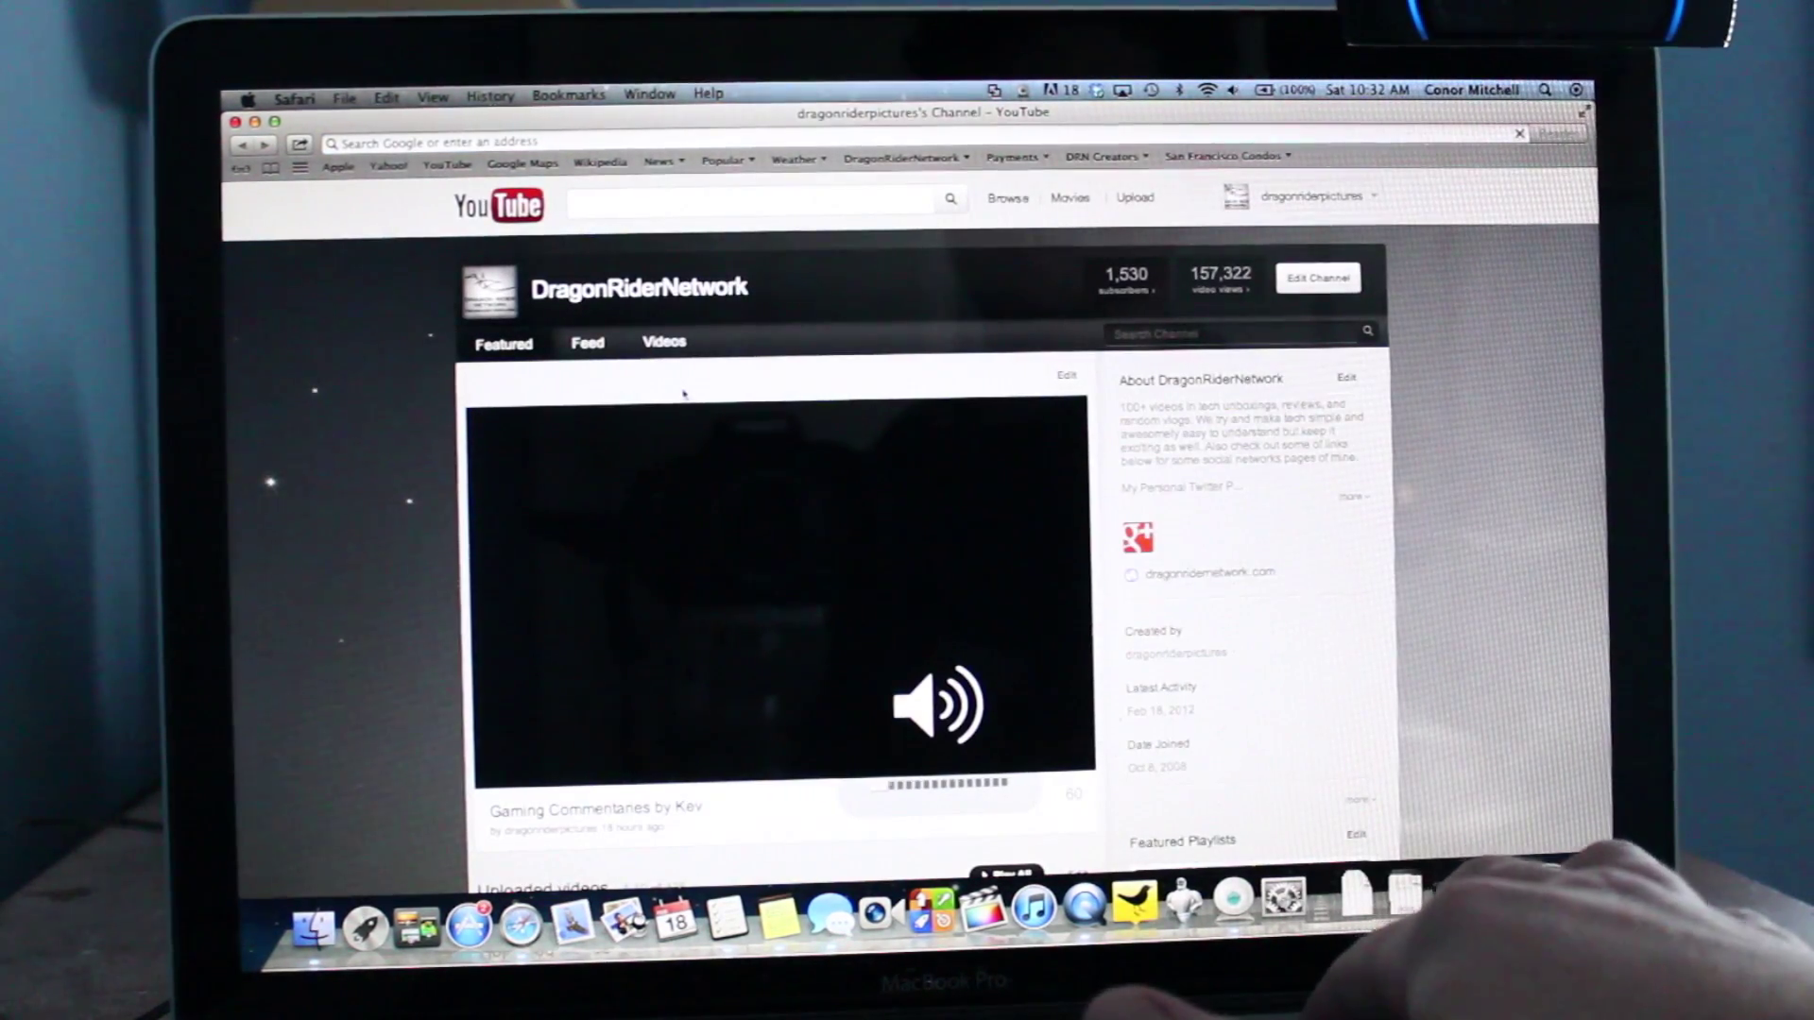
# Mute the sound as the DragonRiderNetwork featured video starts playing.
pyautogui.press('XF86AudioMute')
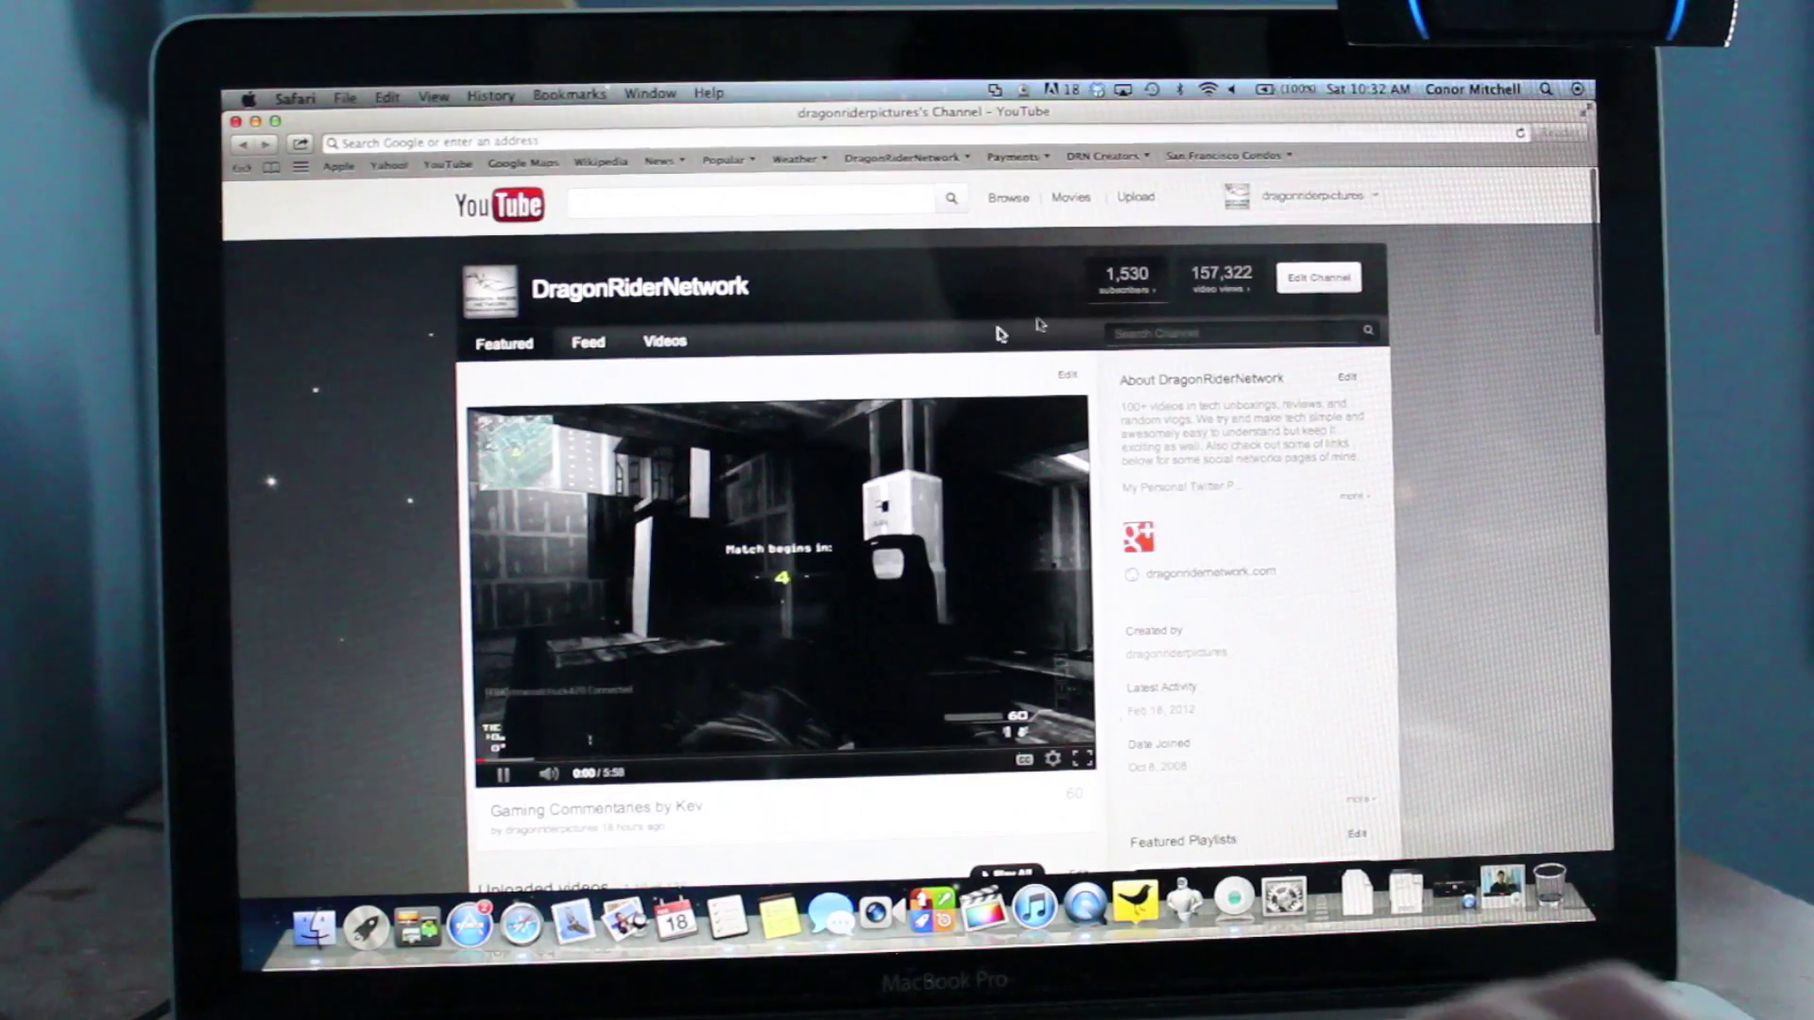
pyautogui.scroll(-15, 999, 425)
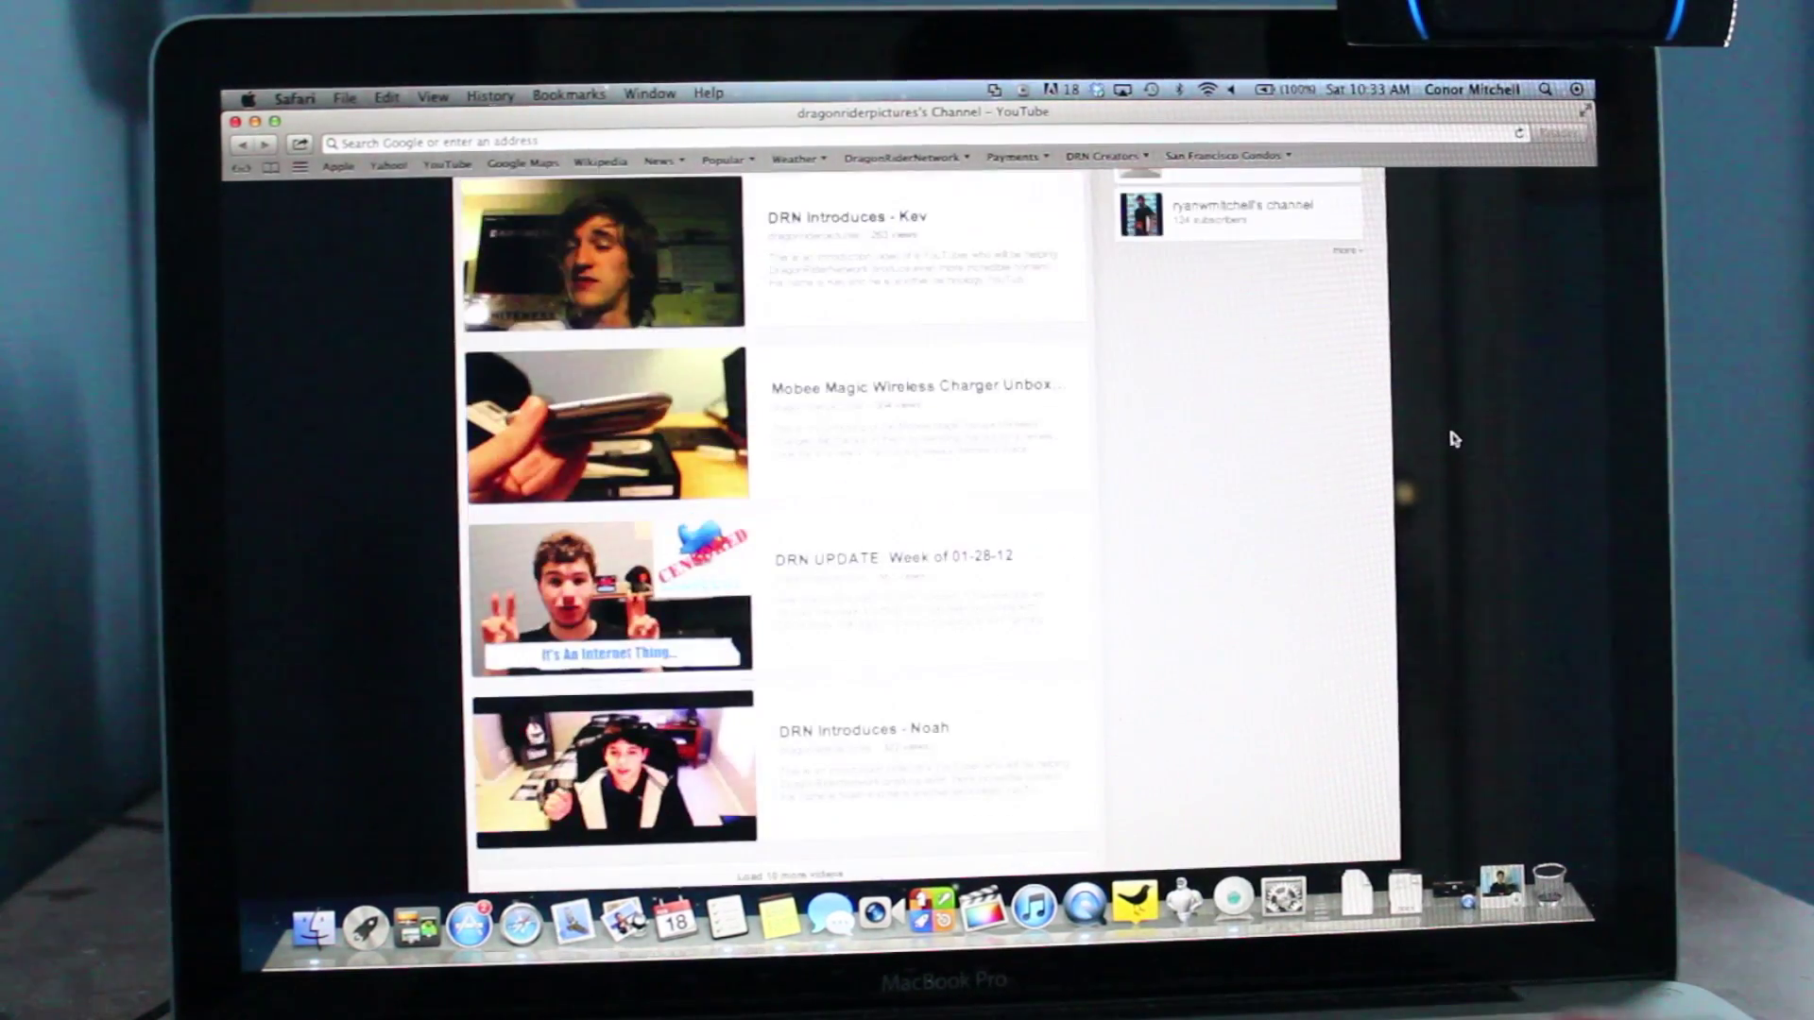
pyautogui.scroll(15, 1447, 422)
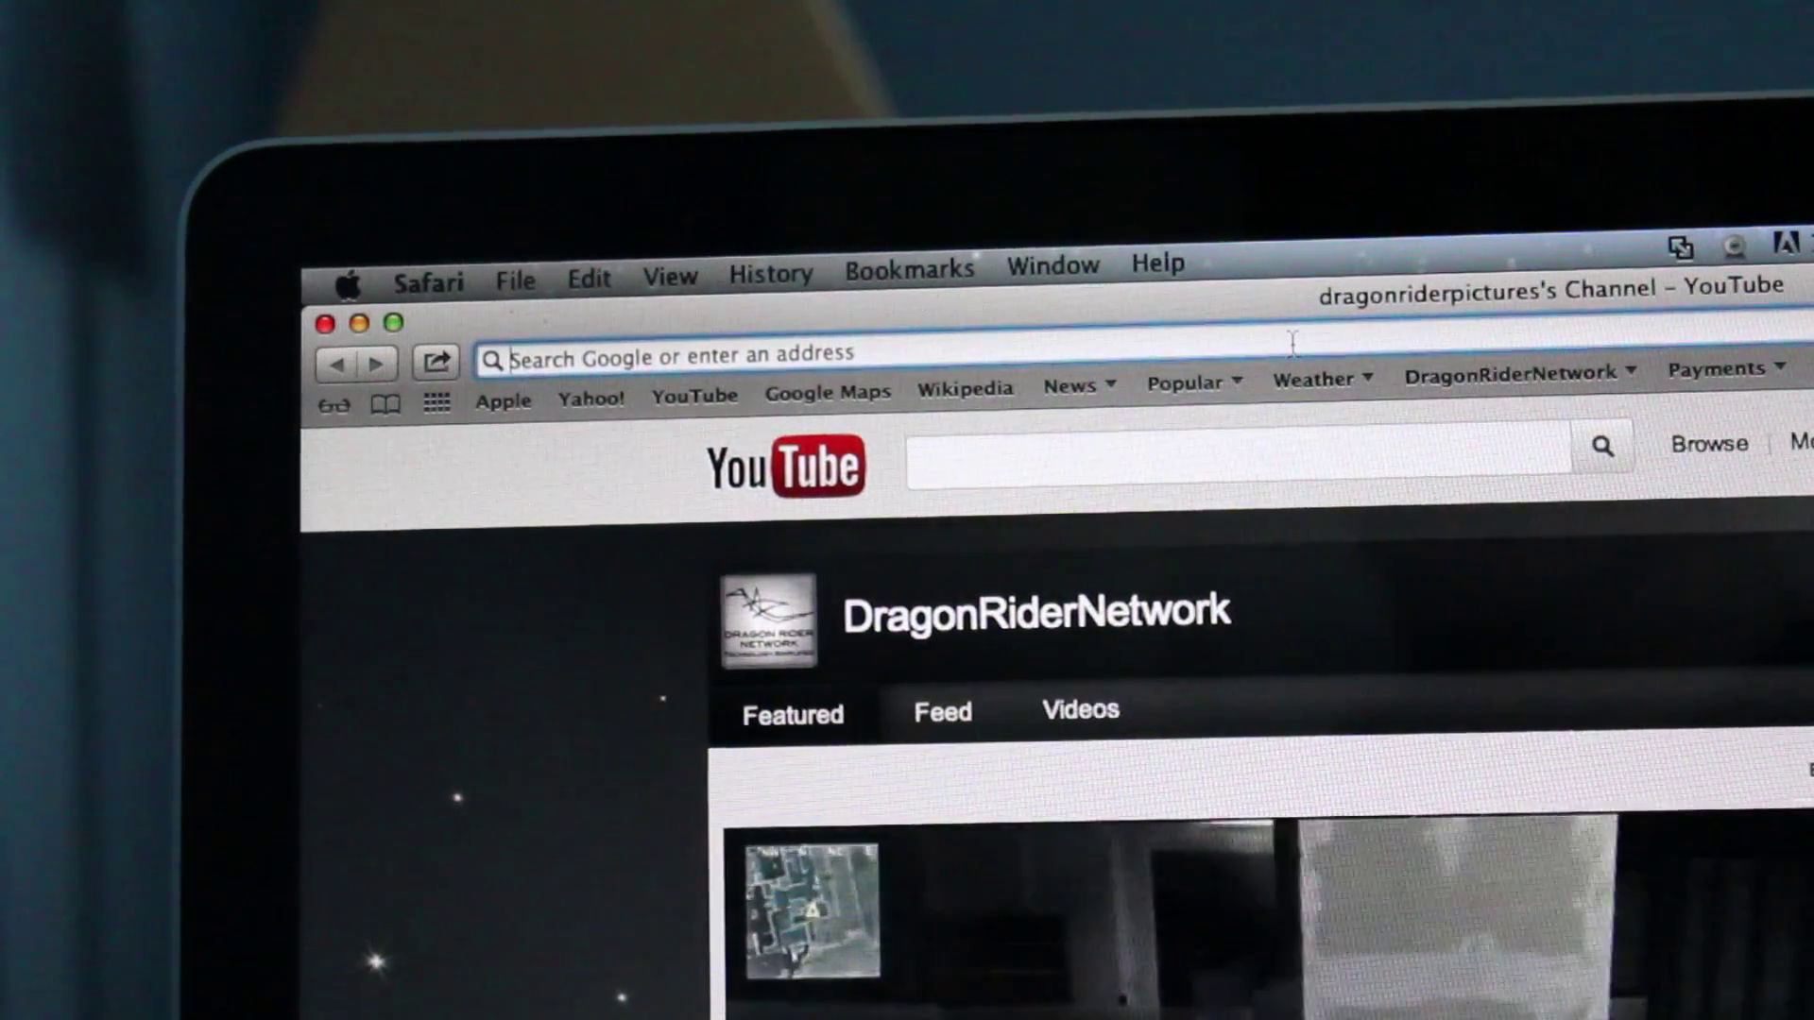
pyautogui.write('drago')
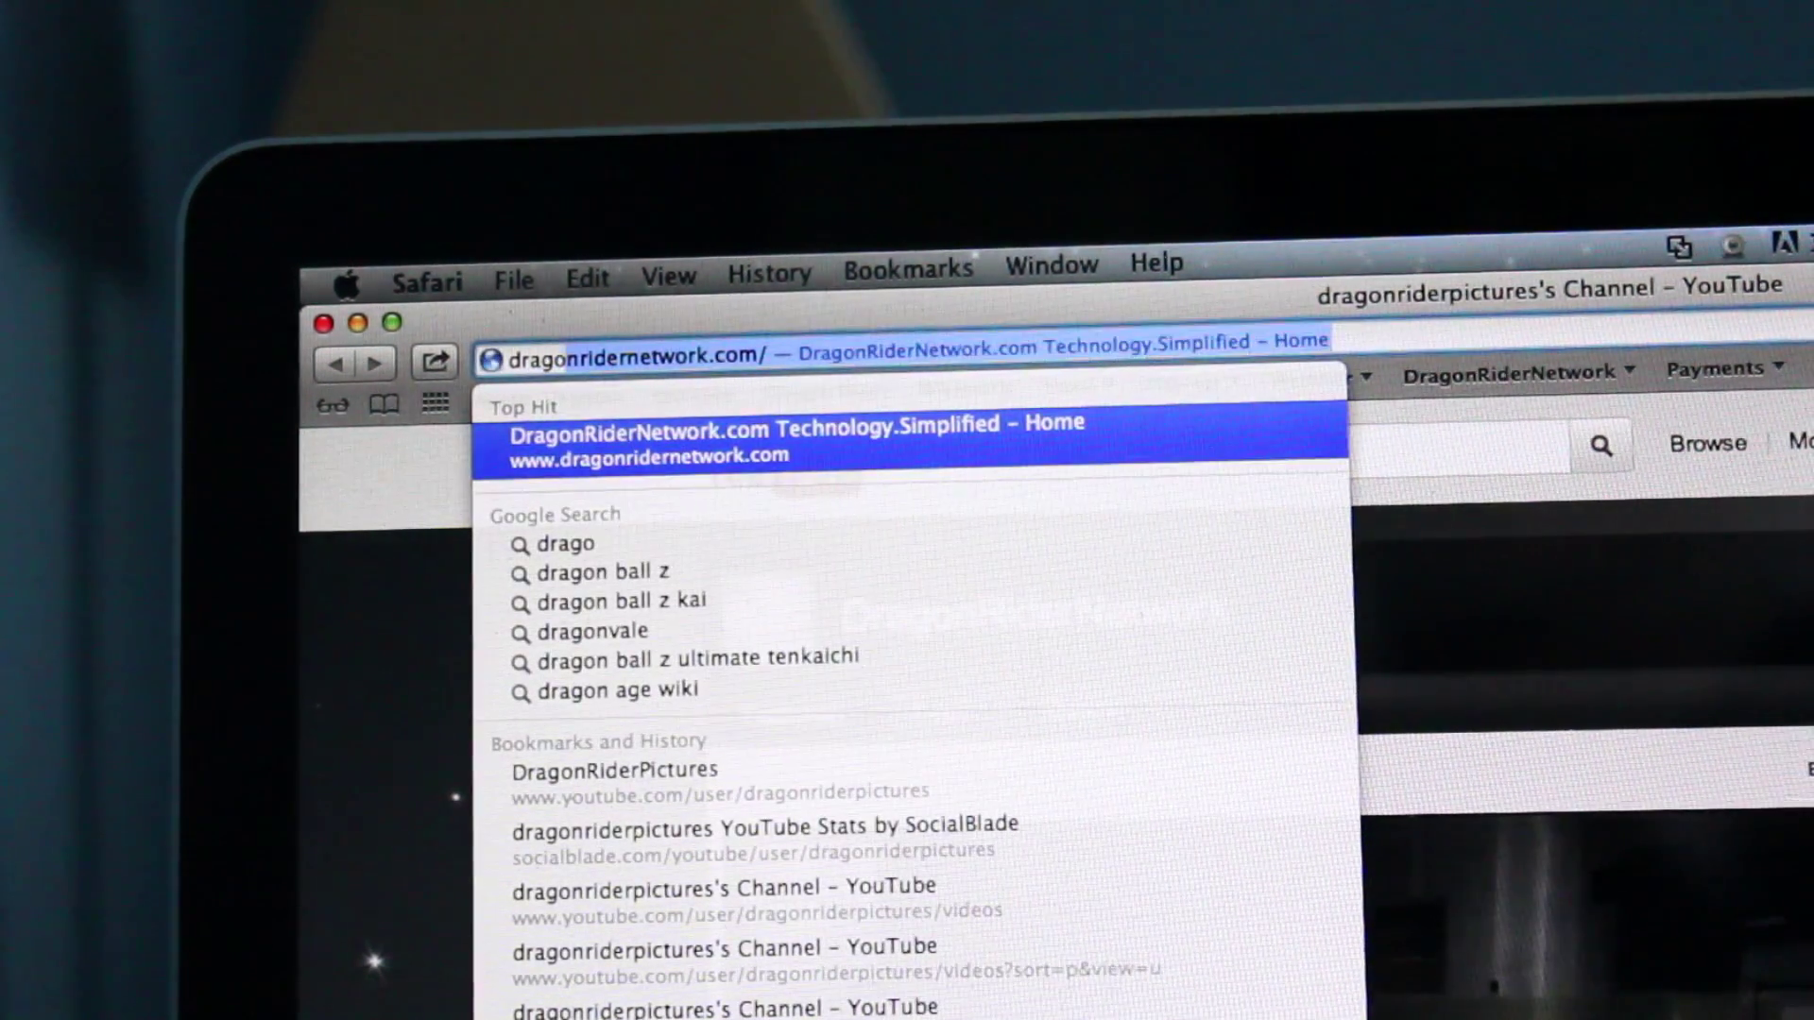
pyautogui.write('nrider')
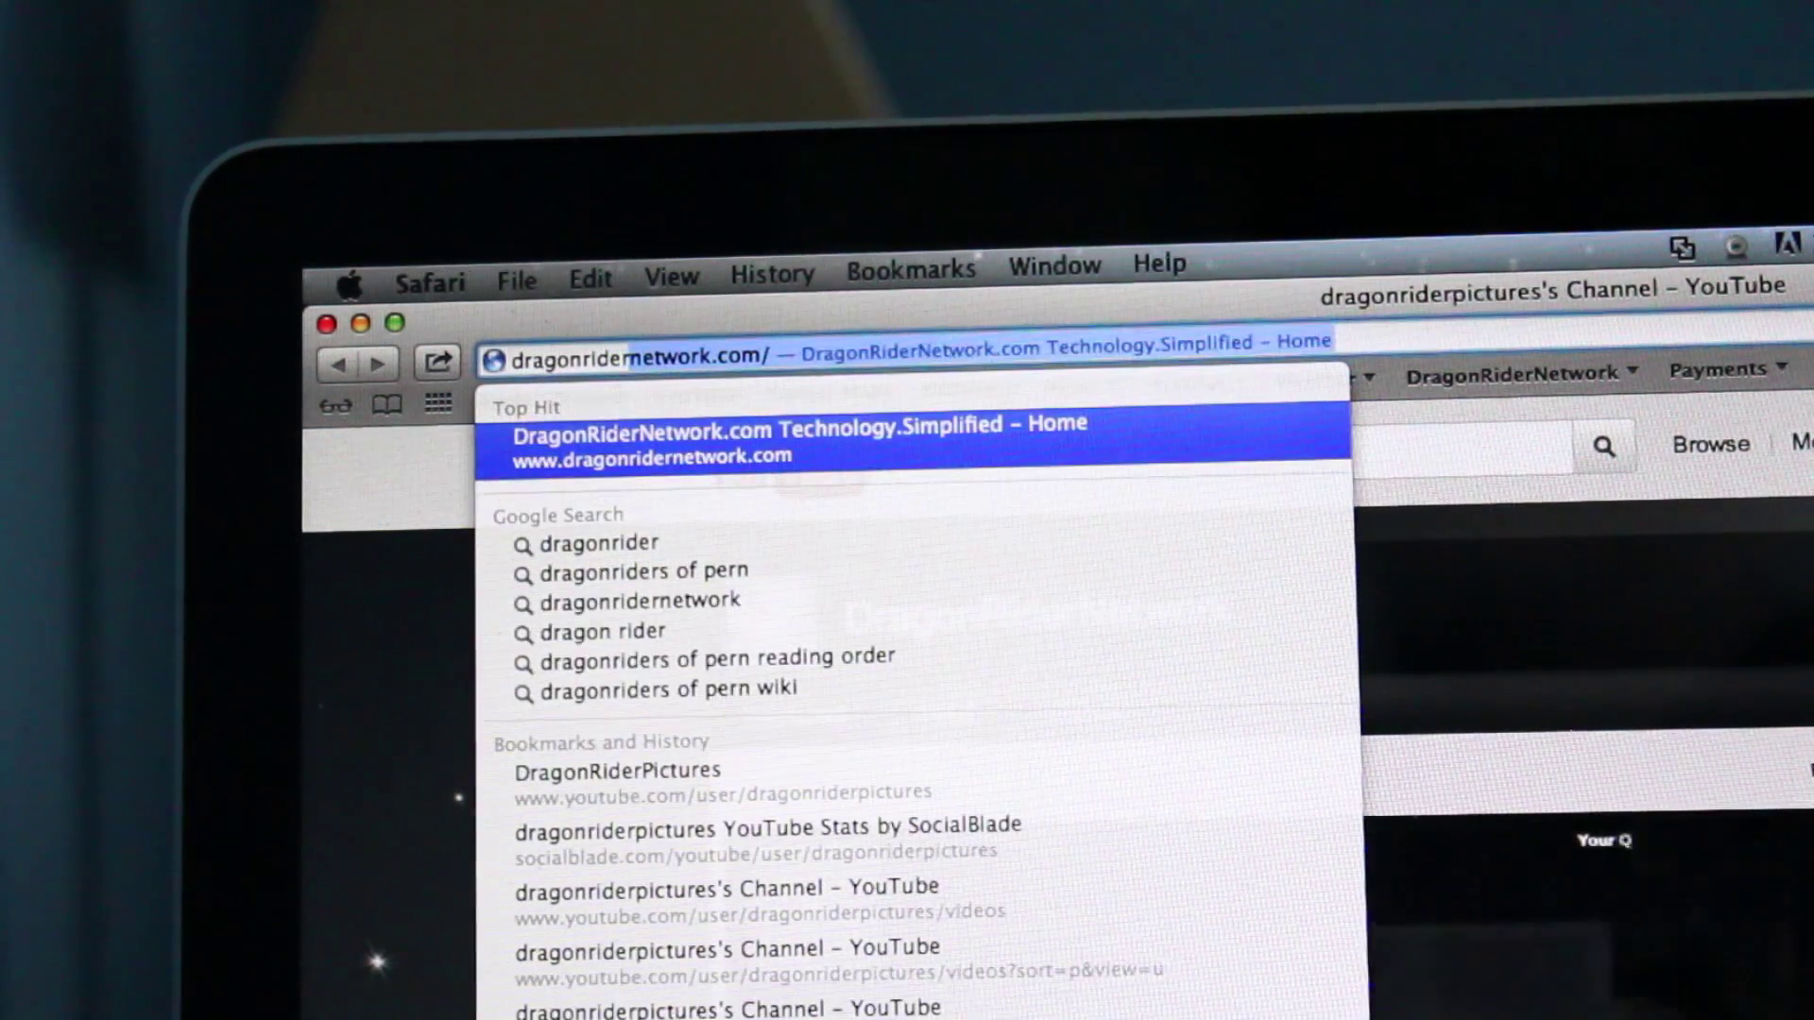
# Search Google for 'dragonridernetwork' and open the DragonRiderNetwork.com home page result.
pyautogui.press('BackSpace')
pyautogui.press('BackSpace')
pyautogui.press('BackSpace')
pyautogui.press('BackSpace')
pyautogui.press('BackSpace')
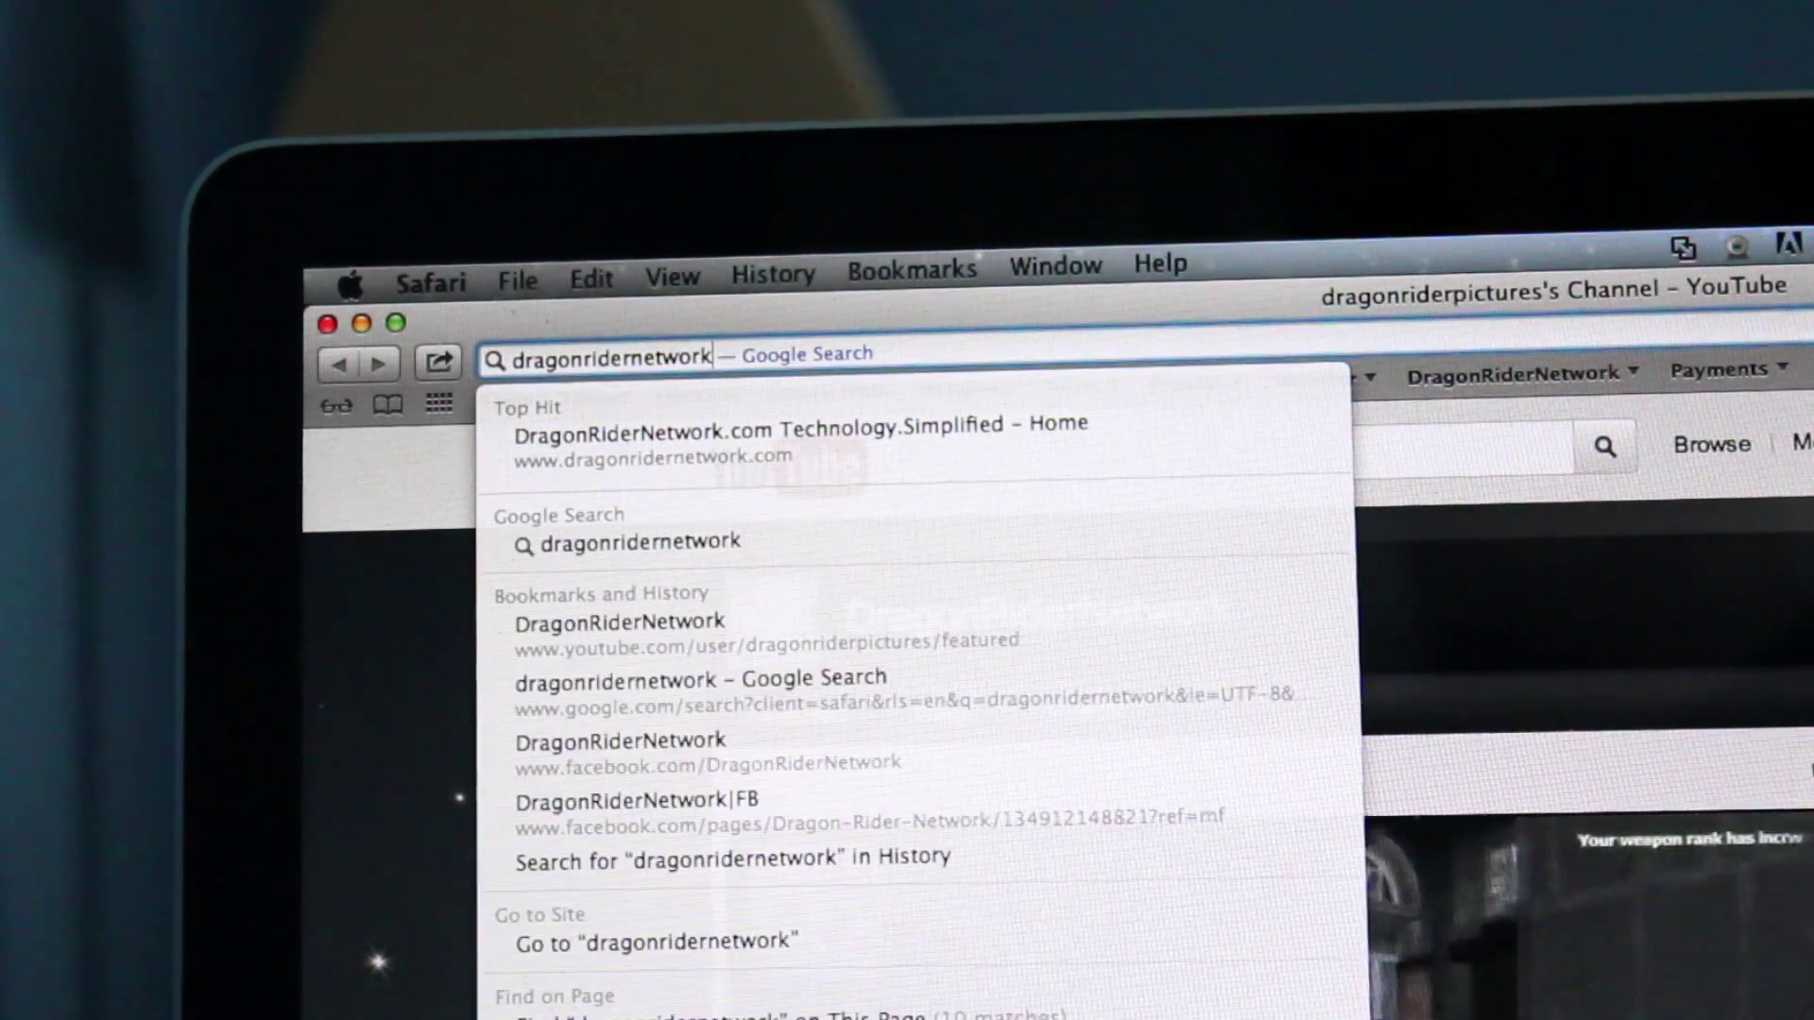
pyautogui.press('Return')
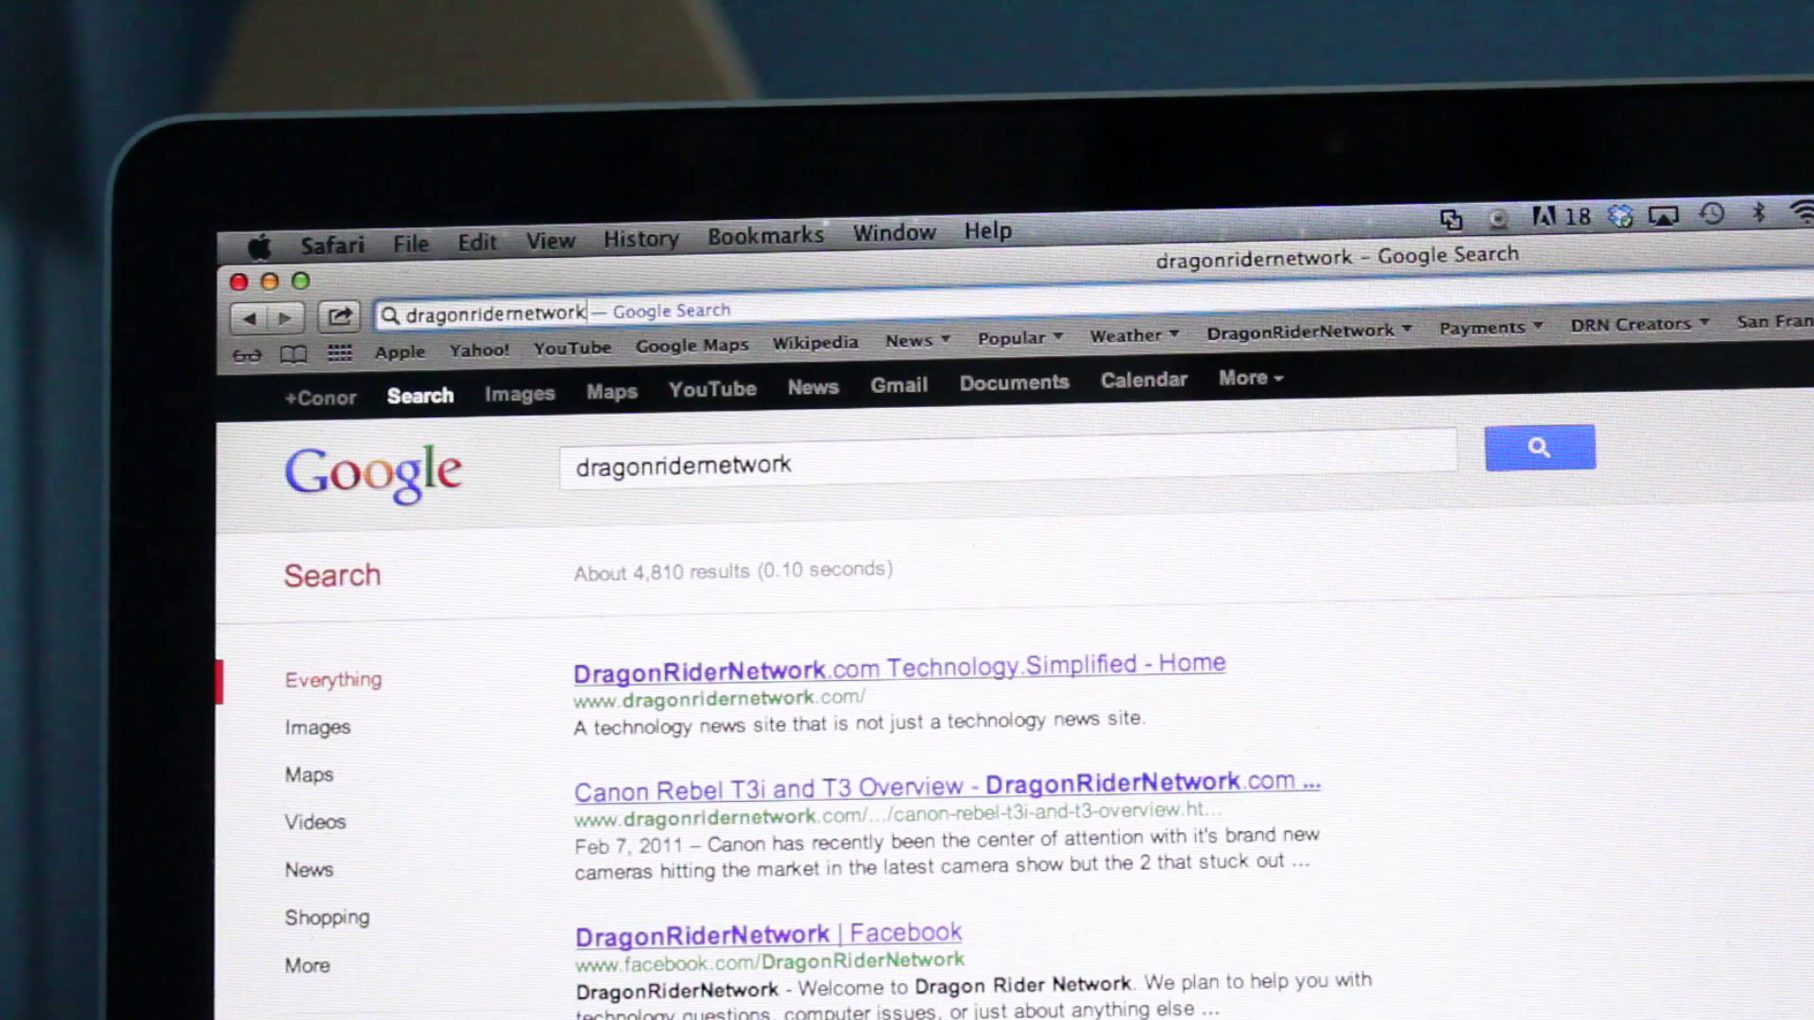
pyautogui.moveTo(1019, 672)
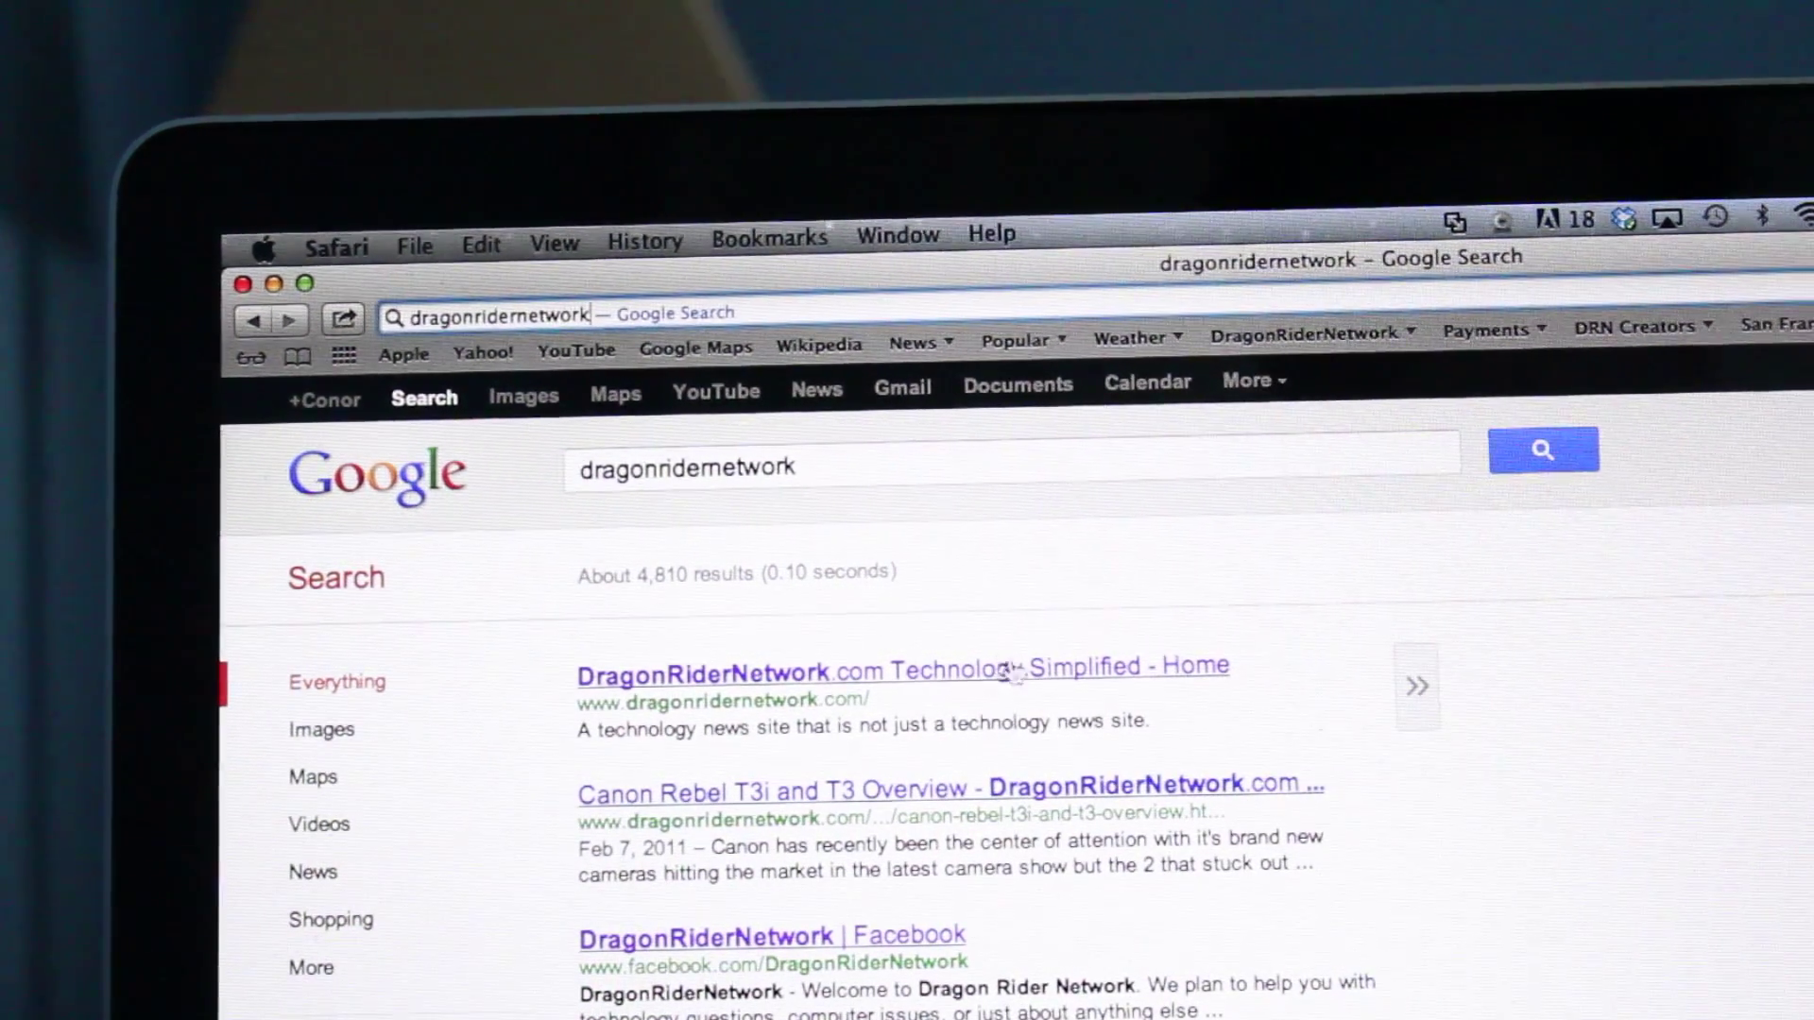
pyautogui.click(986, 667)
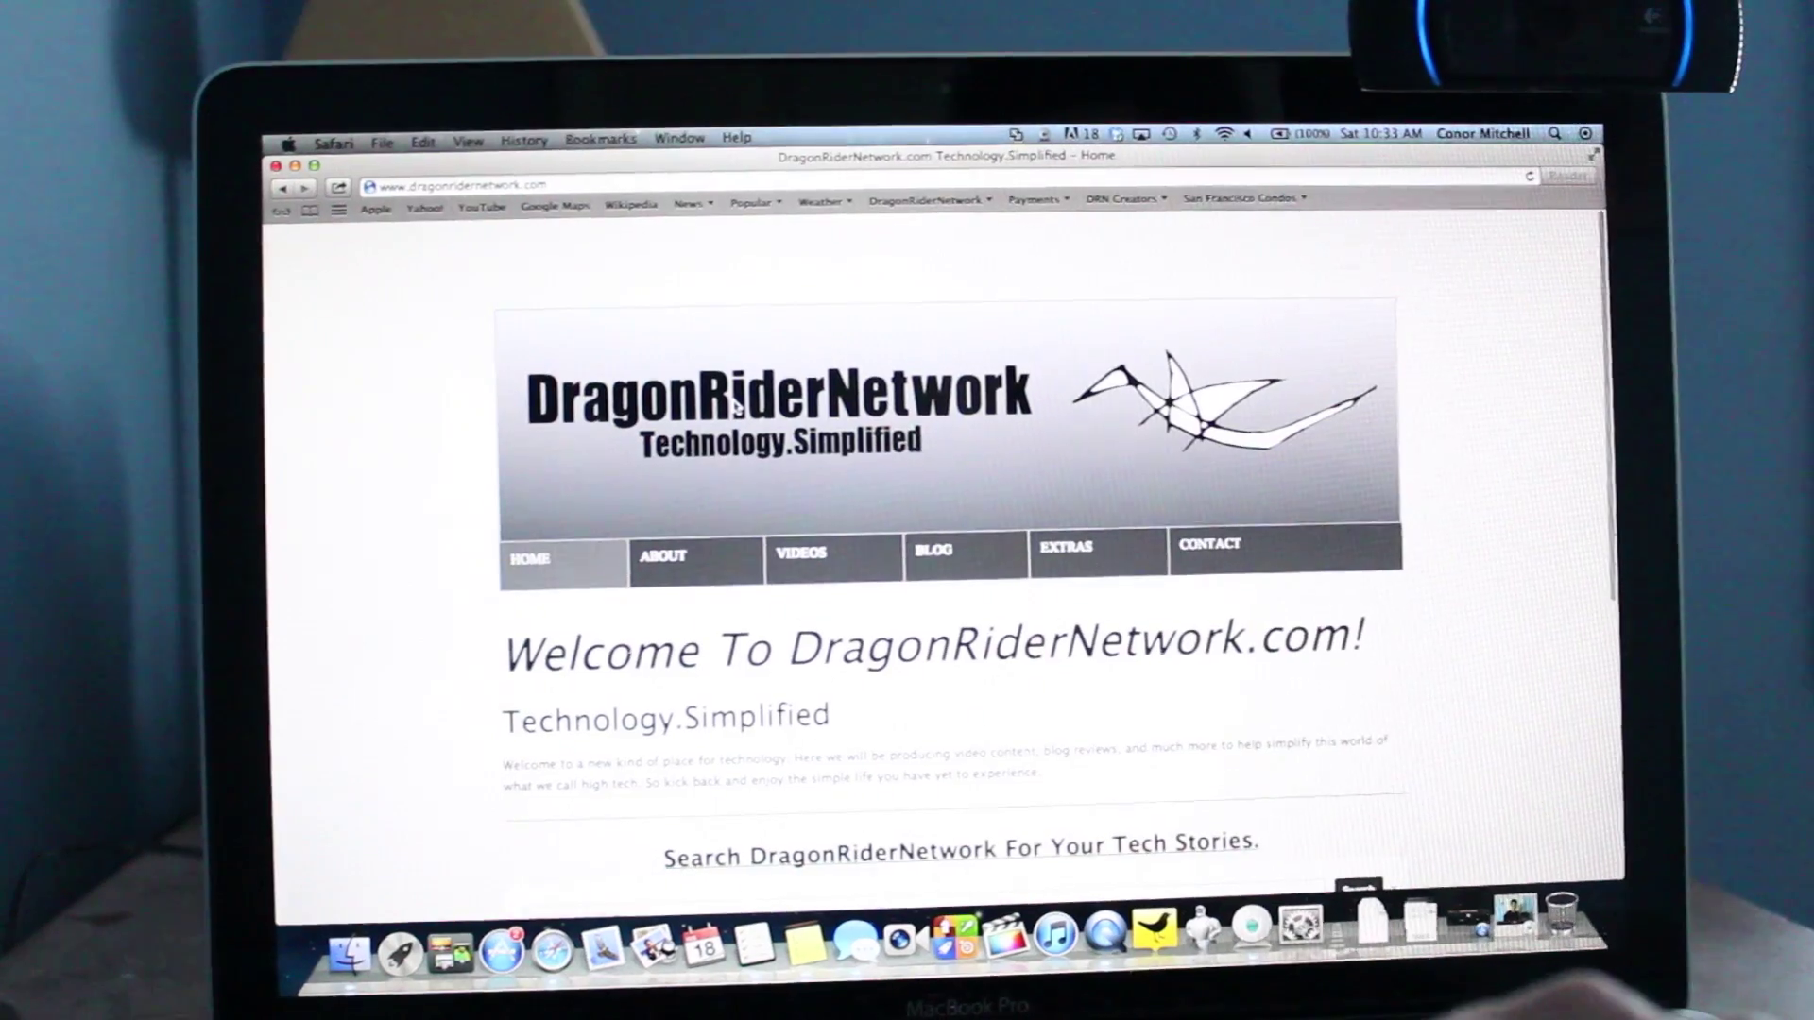
# Share the DragonRiderNetwork.com home page to Twitter from Safari's Share menu.
pyautogui.click(330, 188)
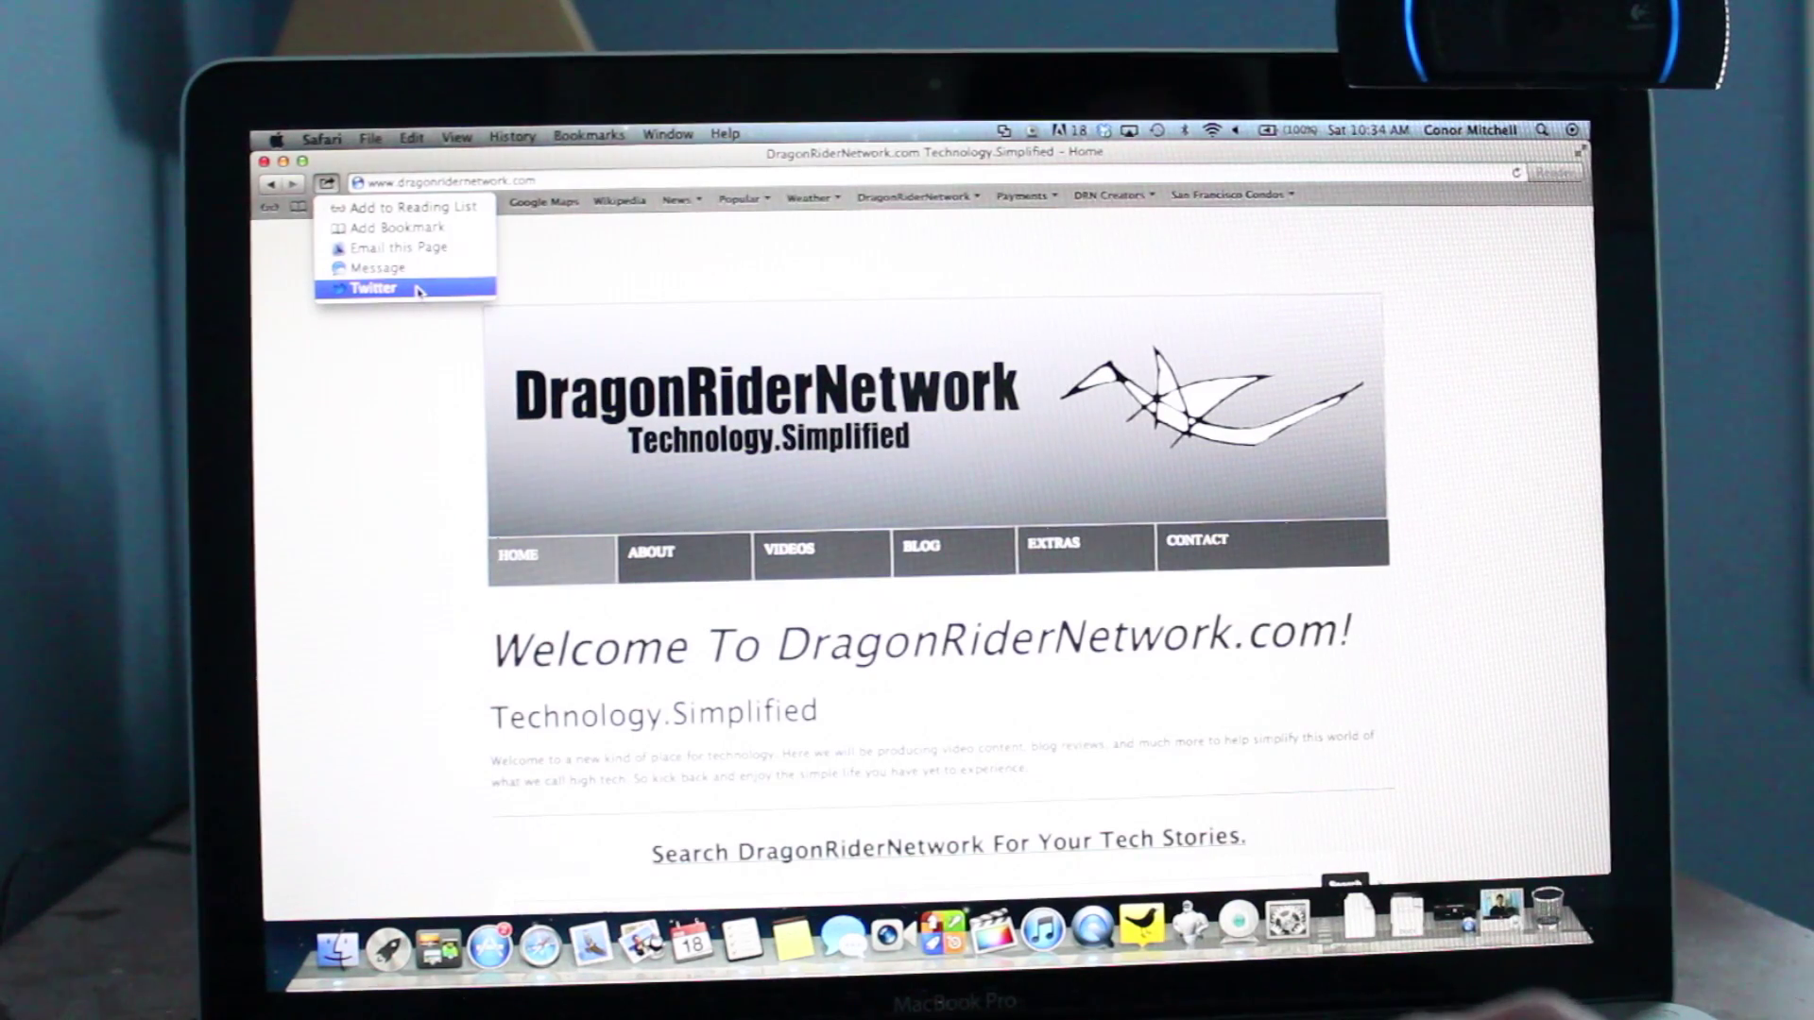
pyautogui.click(417, 290)
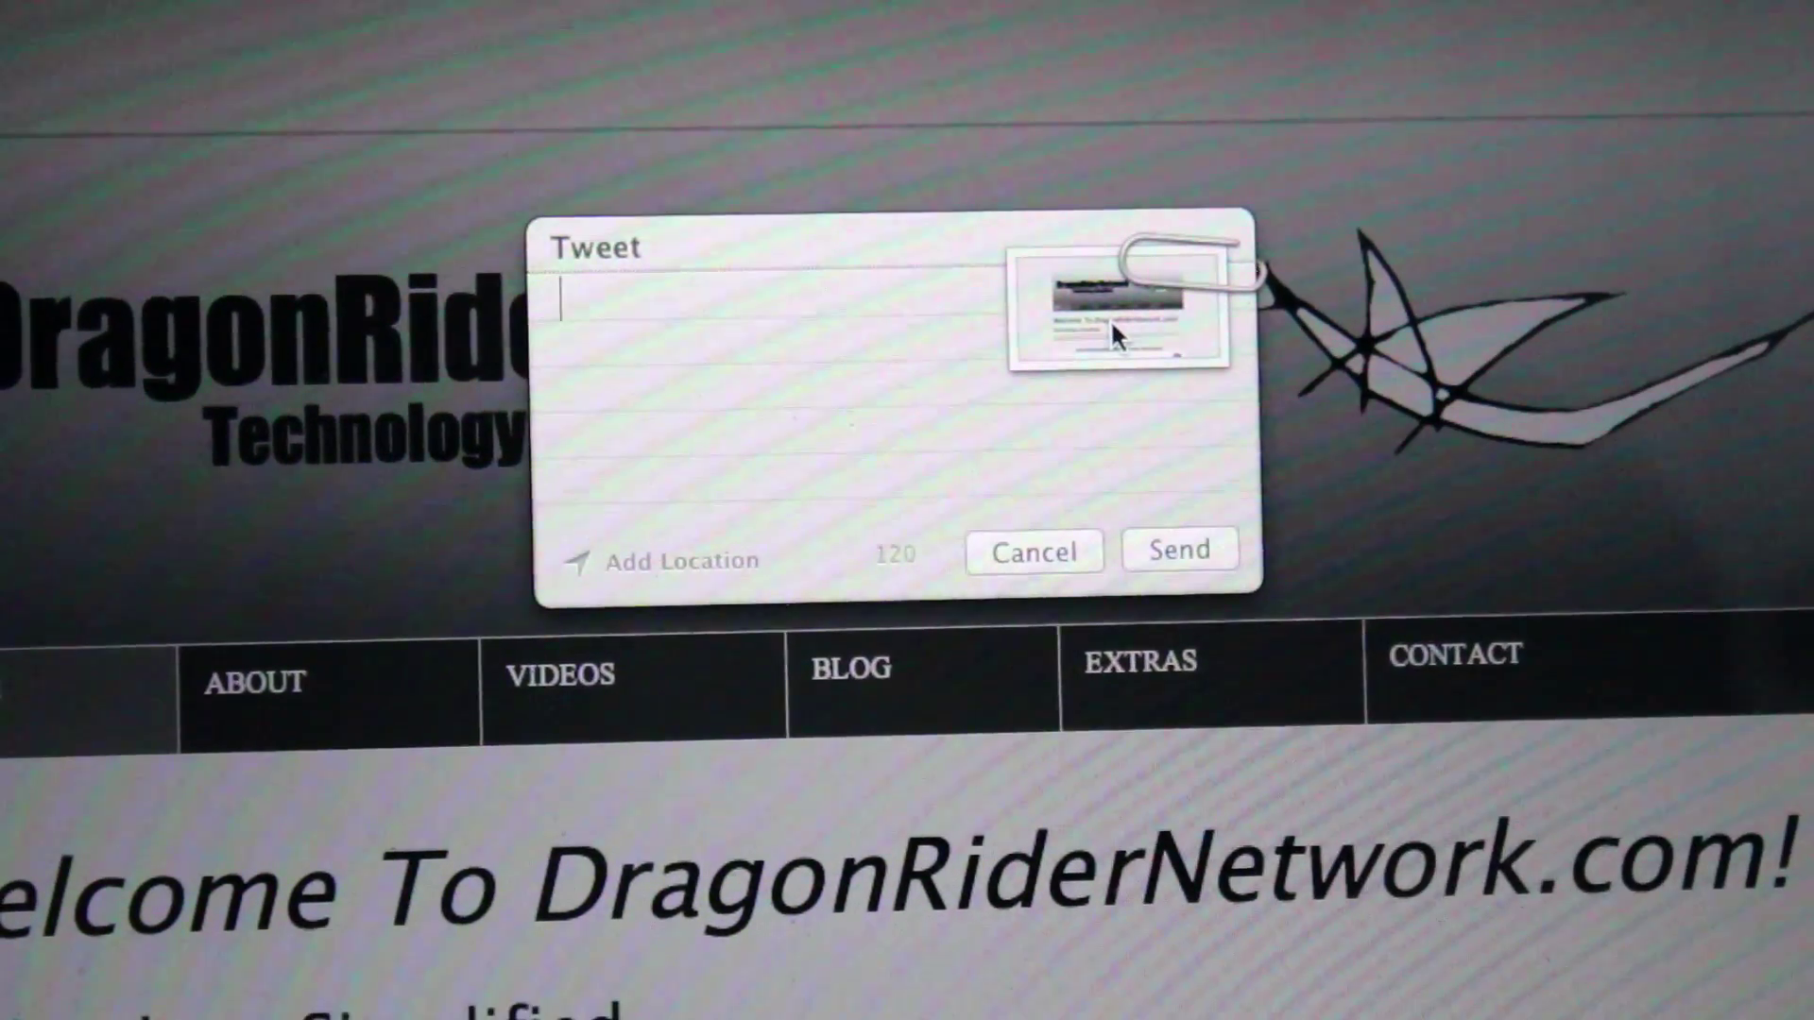
pyautogui.write('chvhgffjhxgffhcfghvjhcghvghc')
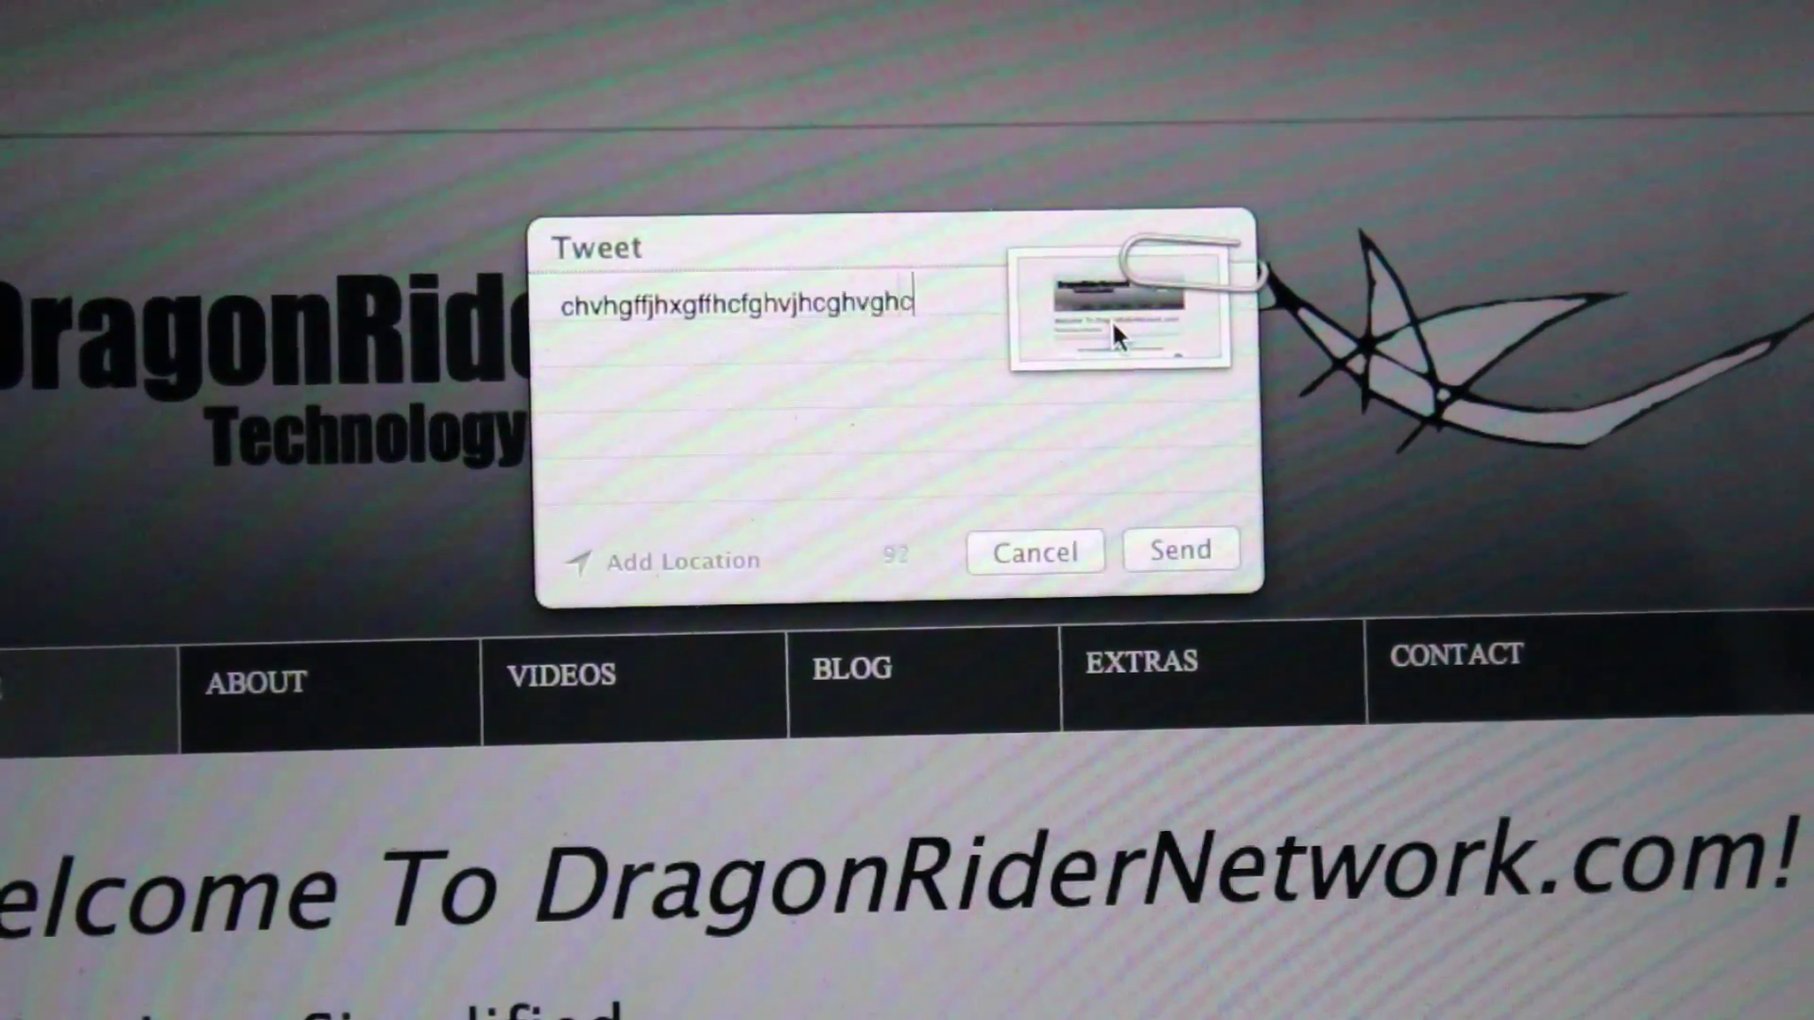
pyautogui.write('ghvghchgvghchvhgvhjvhvhbvjchvvvb')
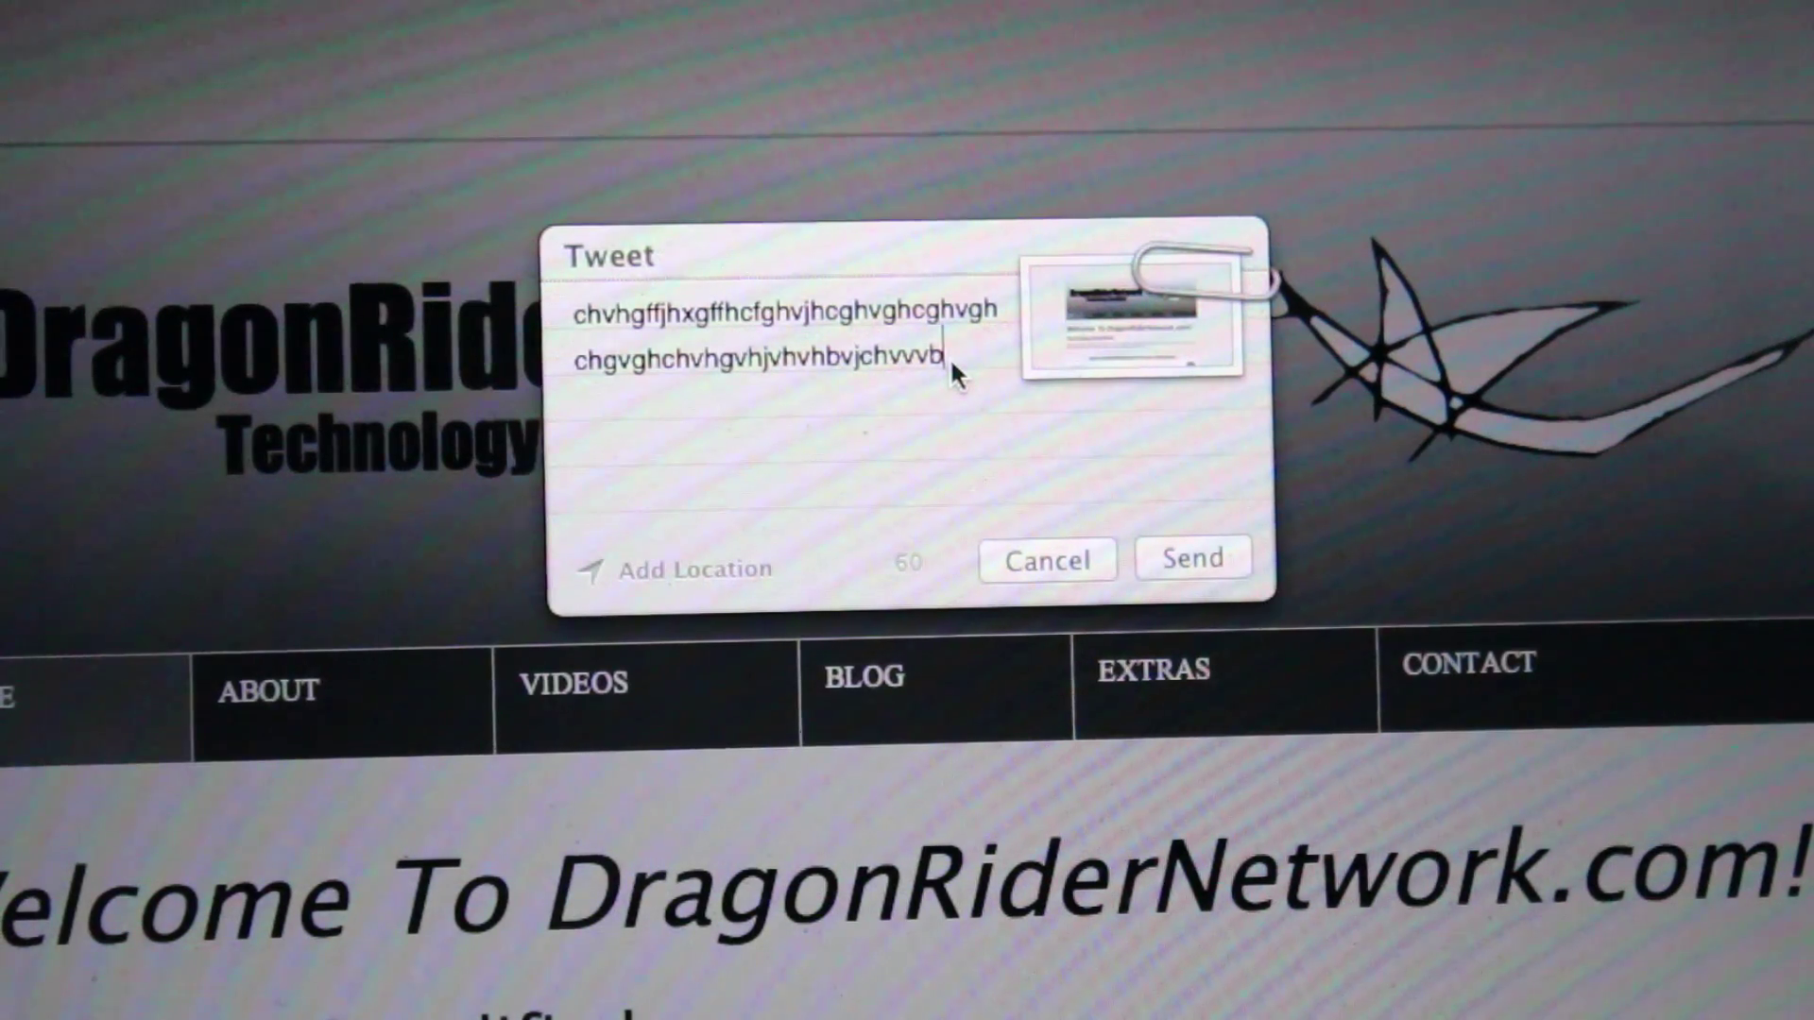
# Cancel the random-letter tweet draft in Safari without sending it.
pyautogui.click(1046, 561)
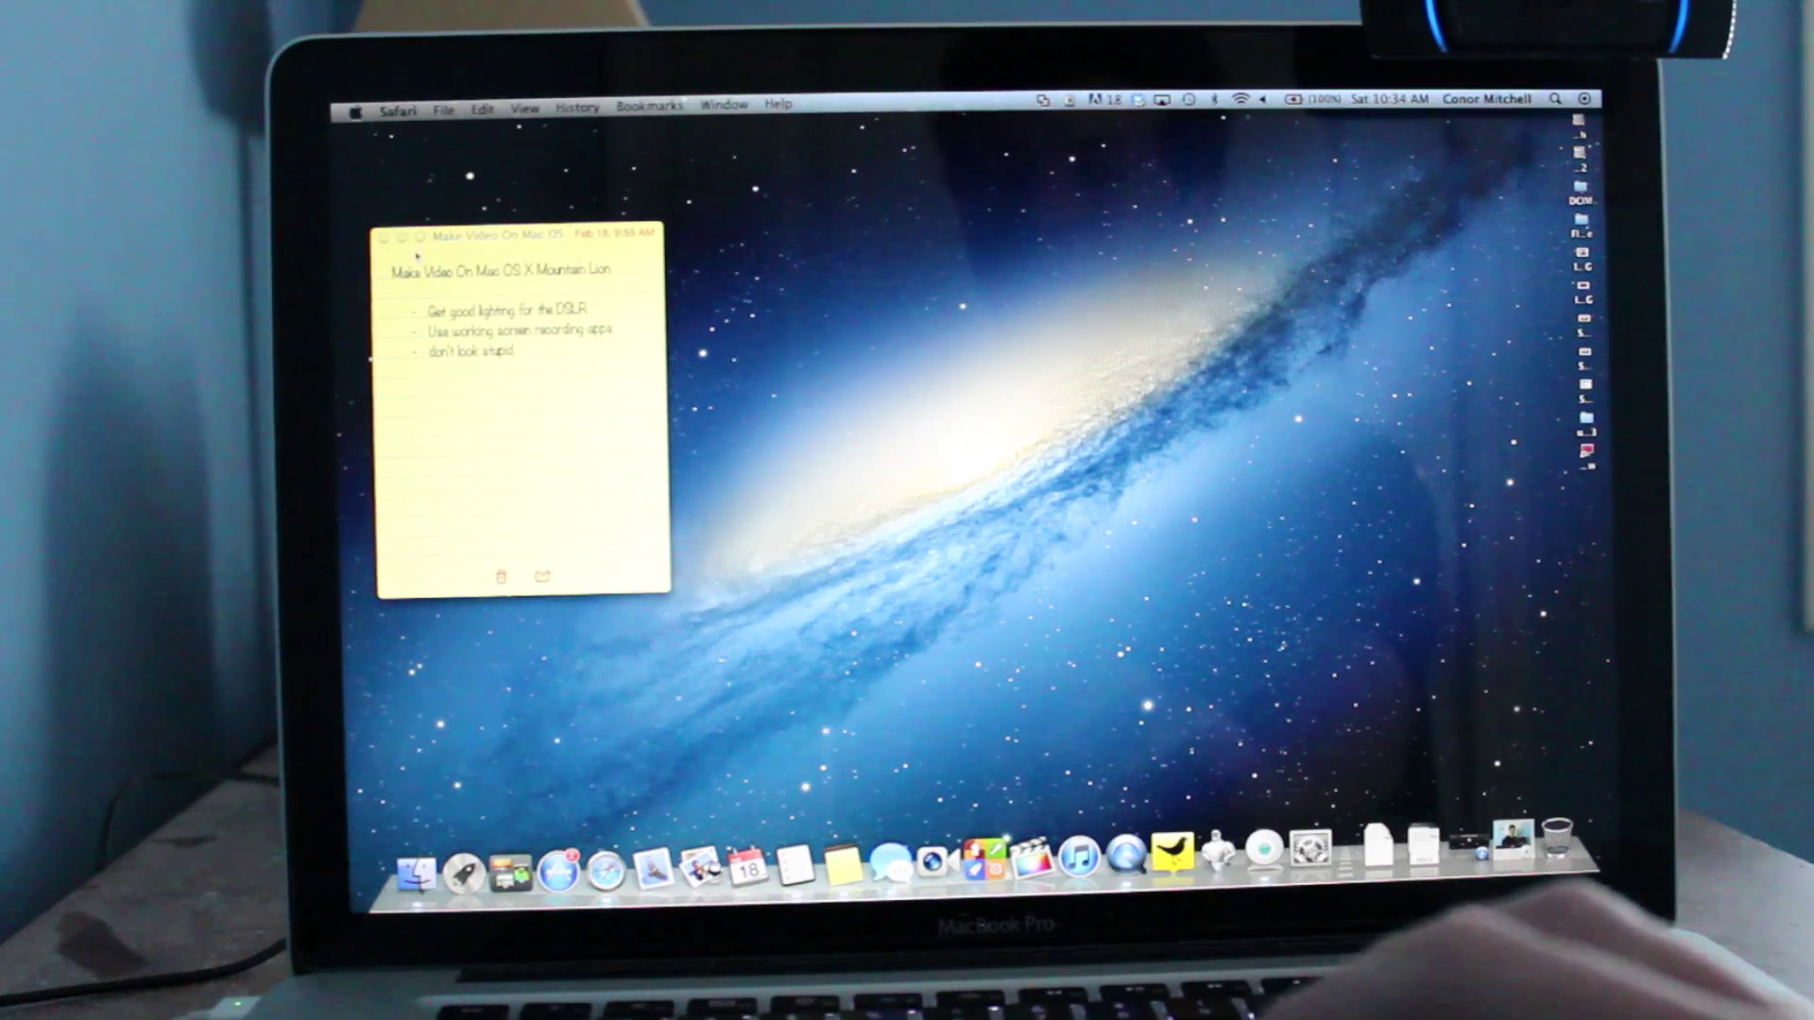
pyautogui.click(458, 850)
pyautogui.write('tweetdec')
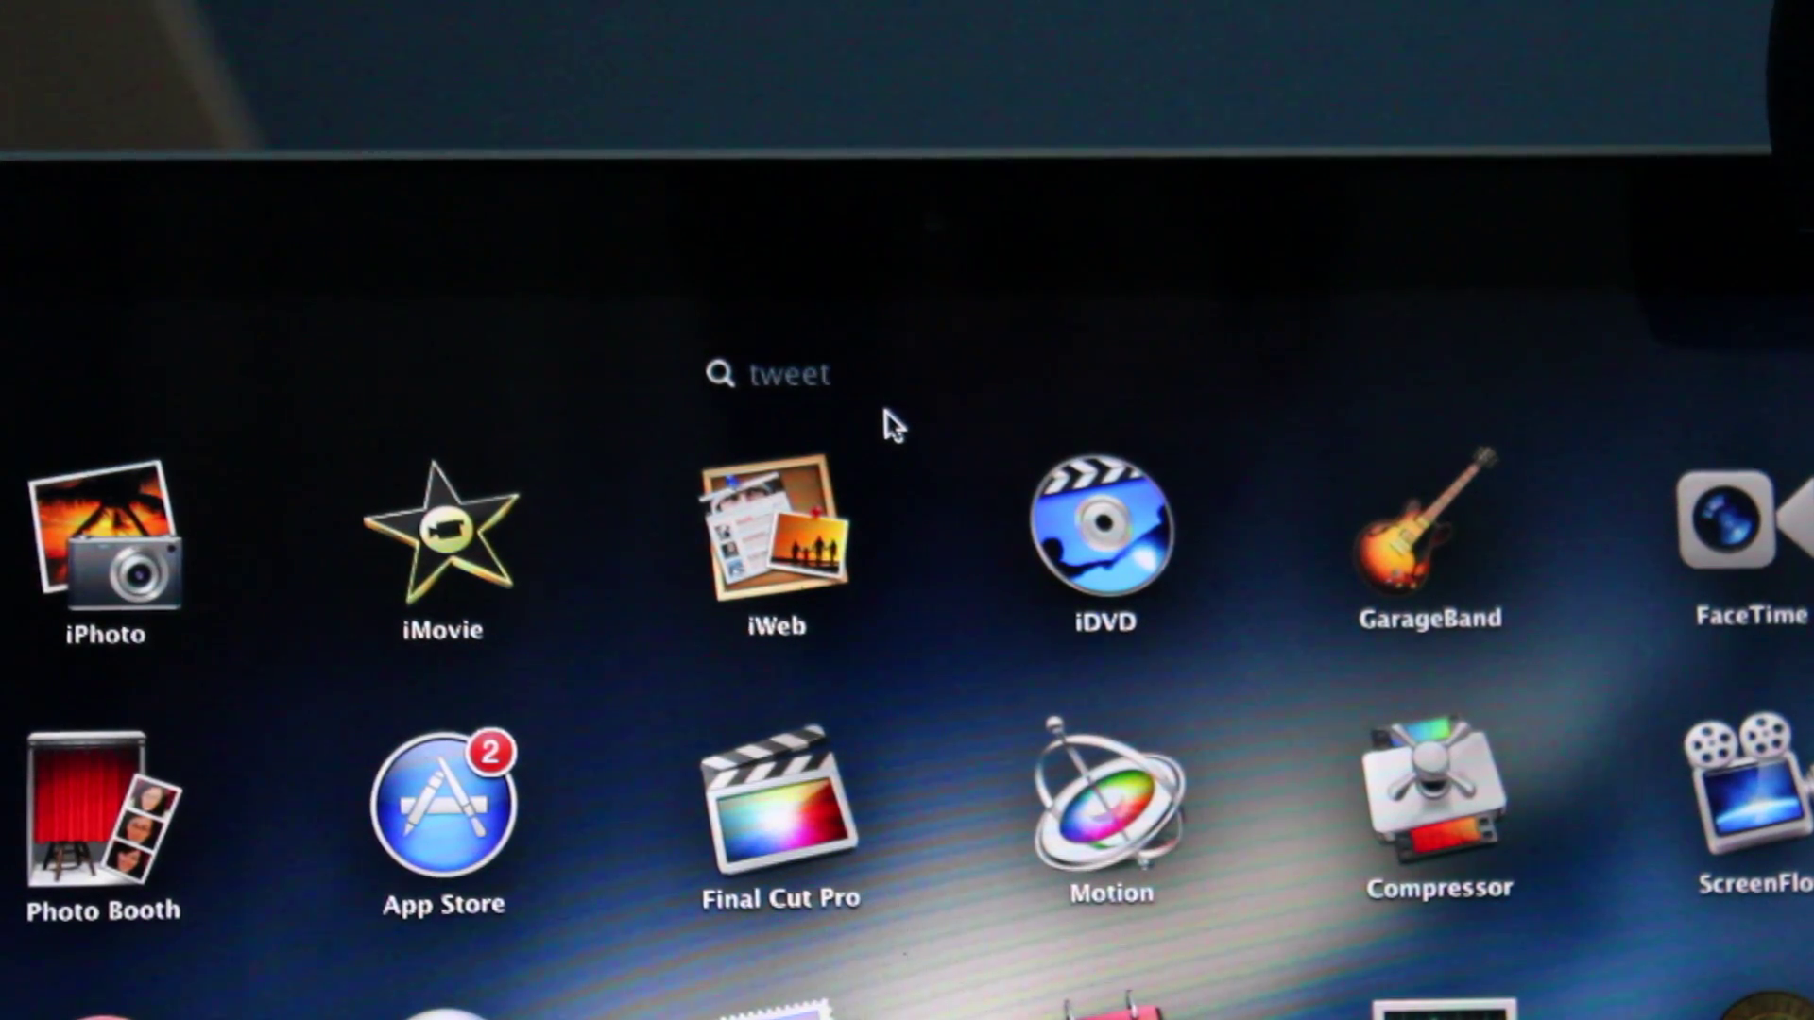
pyautogui.press('Escape')
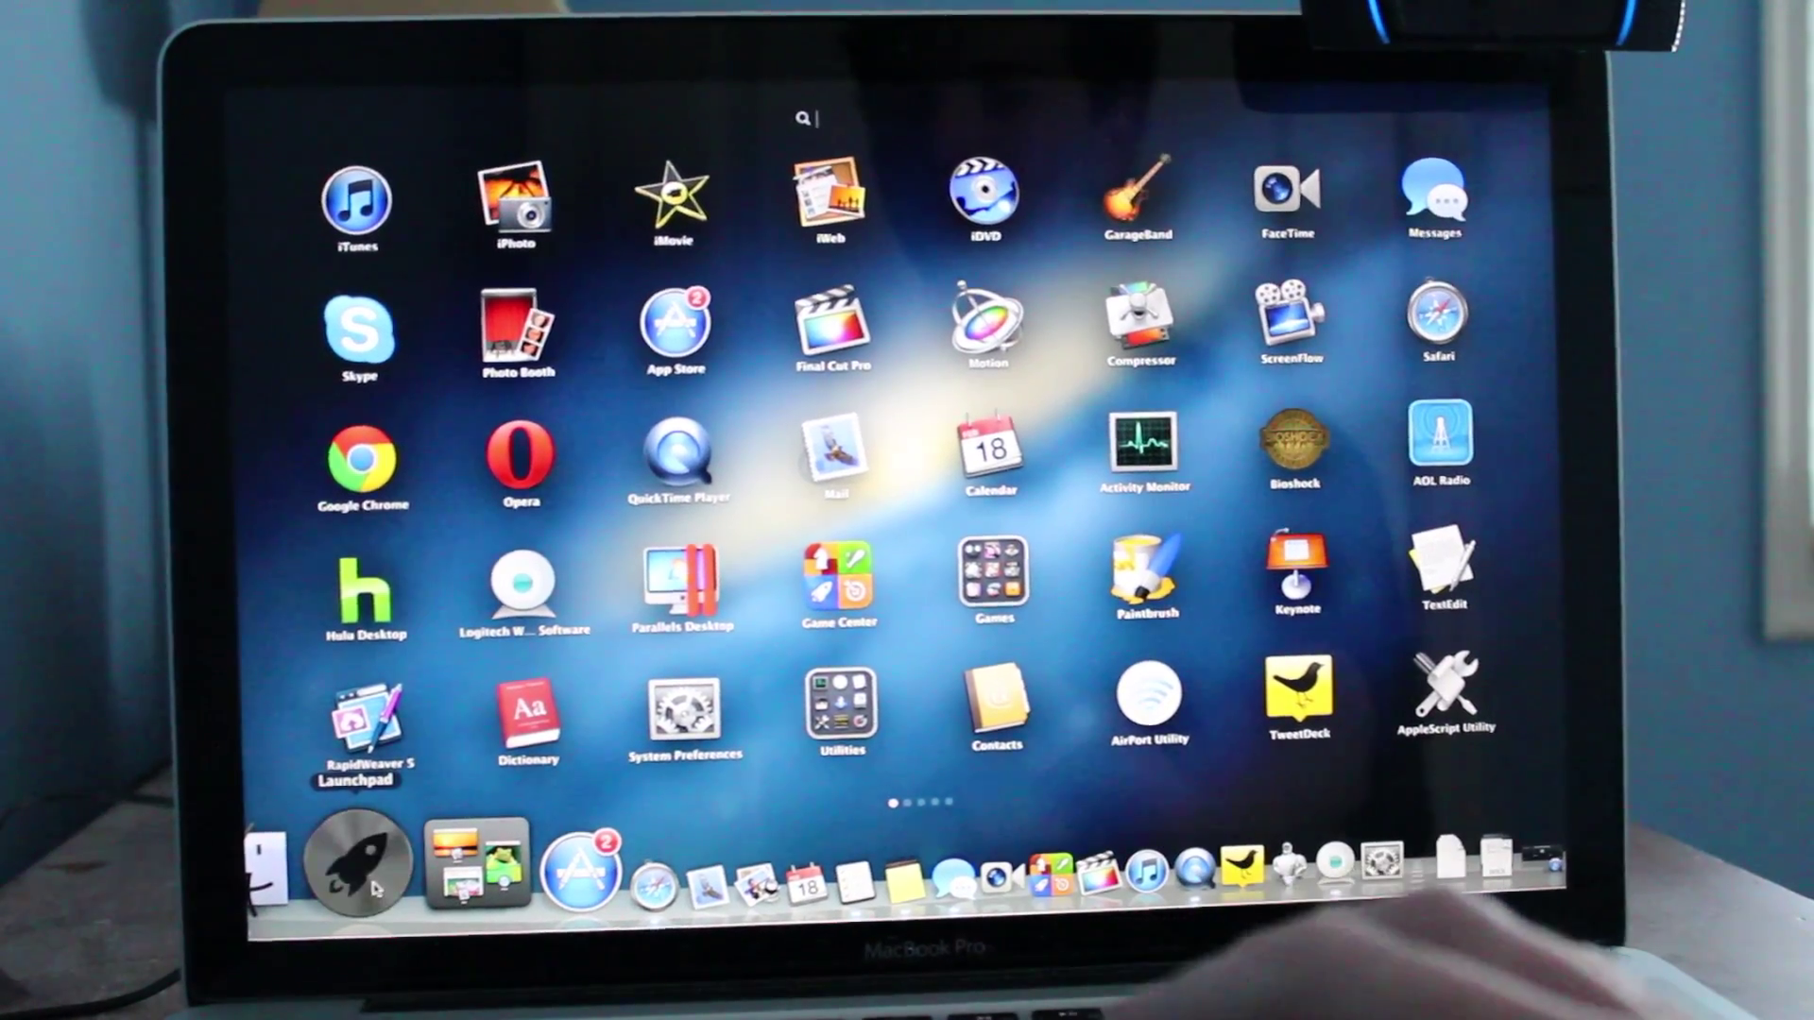
pyautogui.click(375, 886)
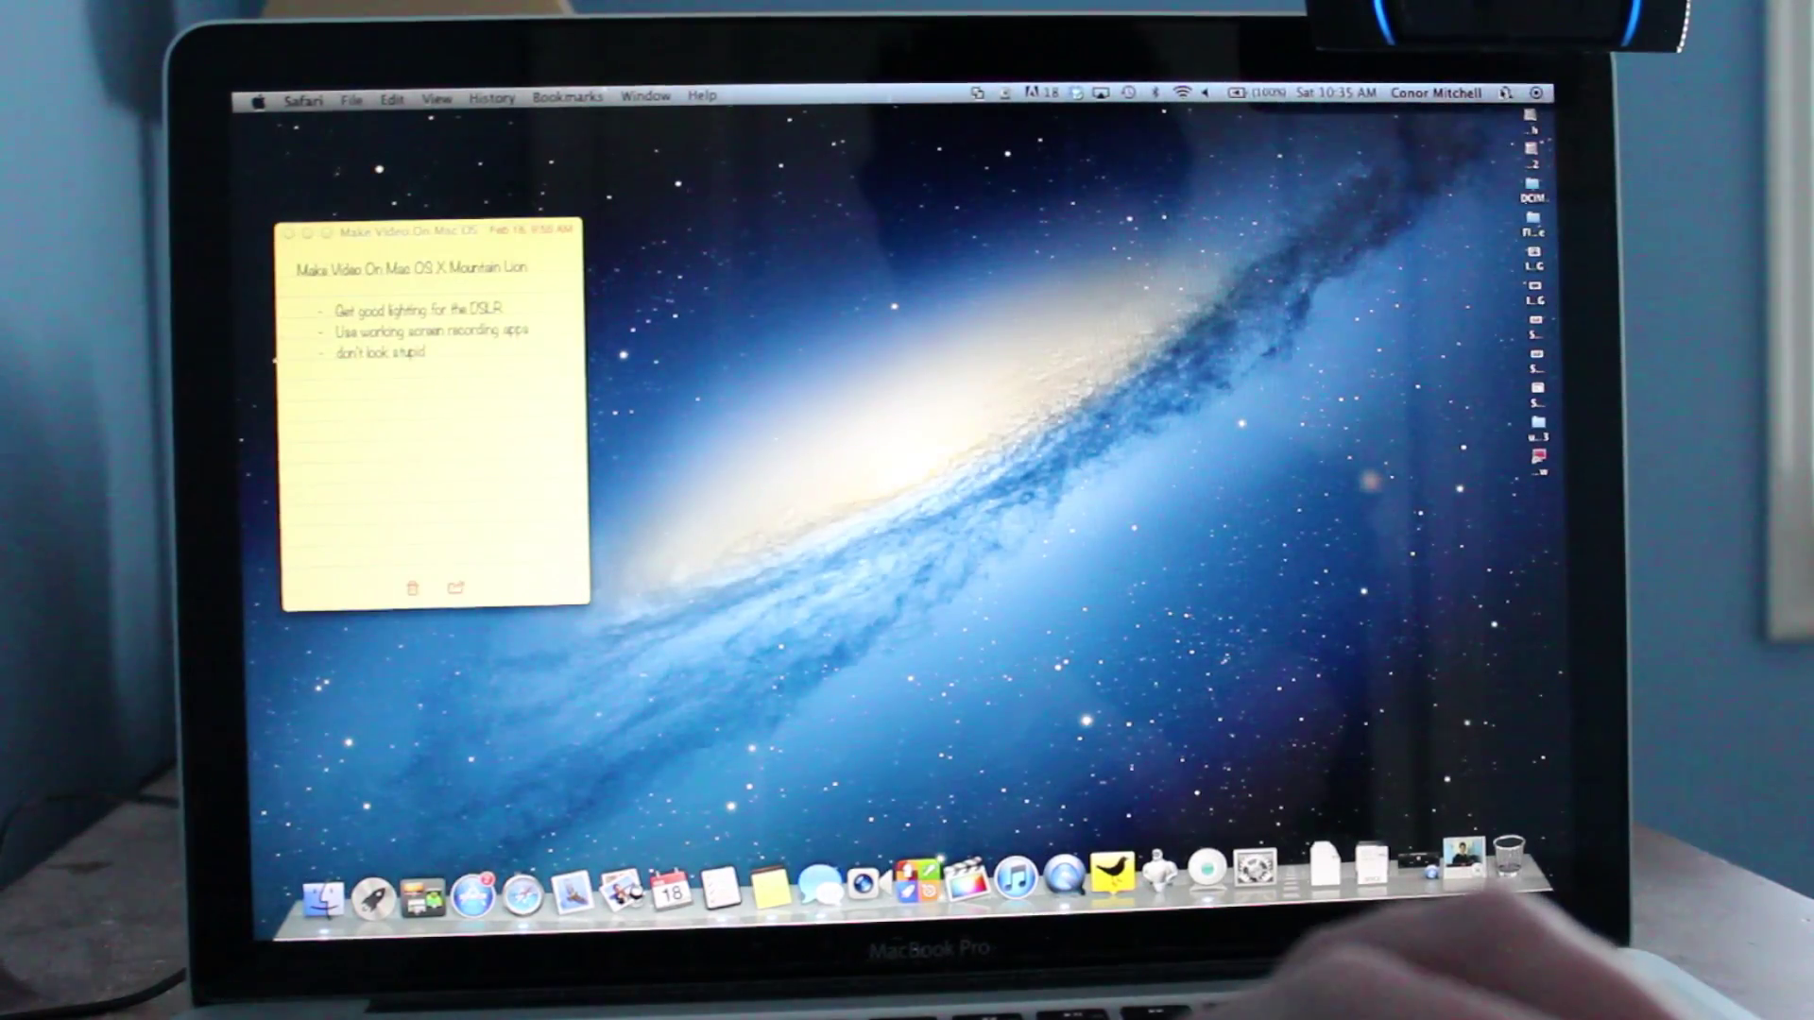
pyautogui.write('photo')
# Launch Photo Booth, snap a webcam photo, and open the newest thumbnail's Share options.
pyautogui.press('Return')
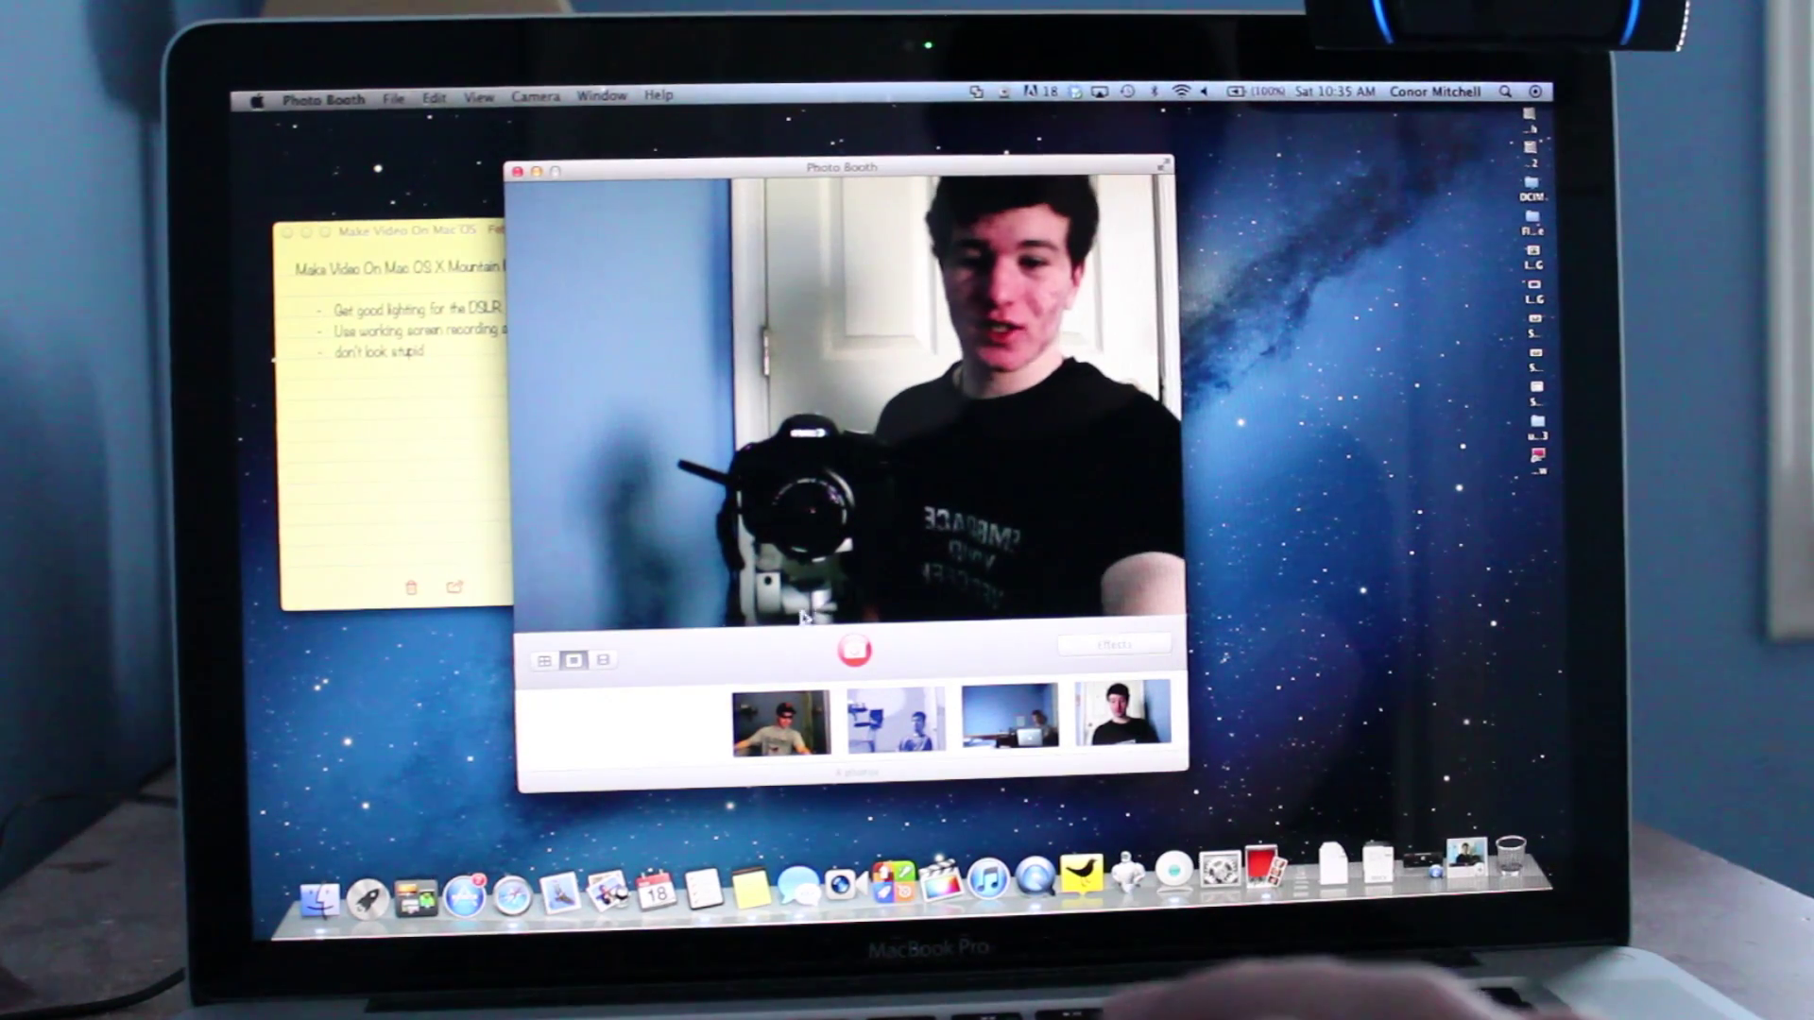
pyautogui.click(853, 651)
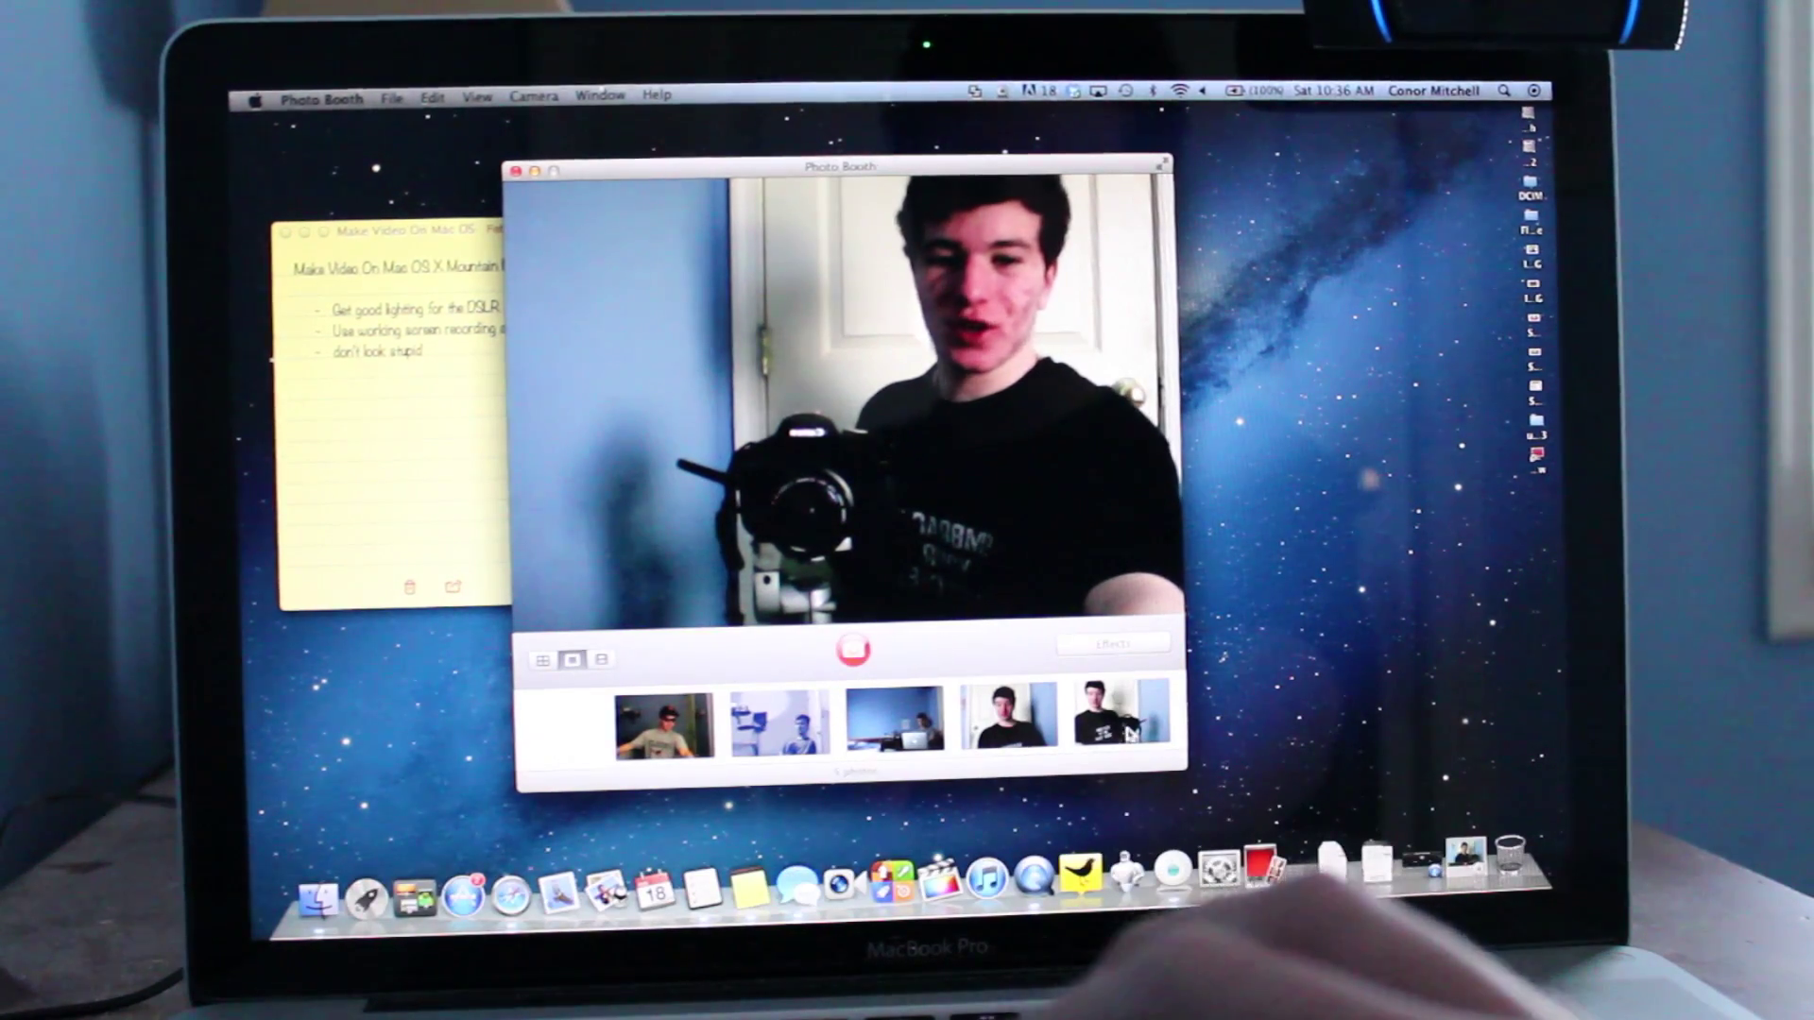
pyautogui.click(1121, 715)
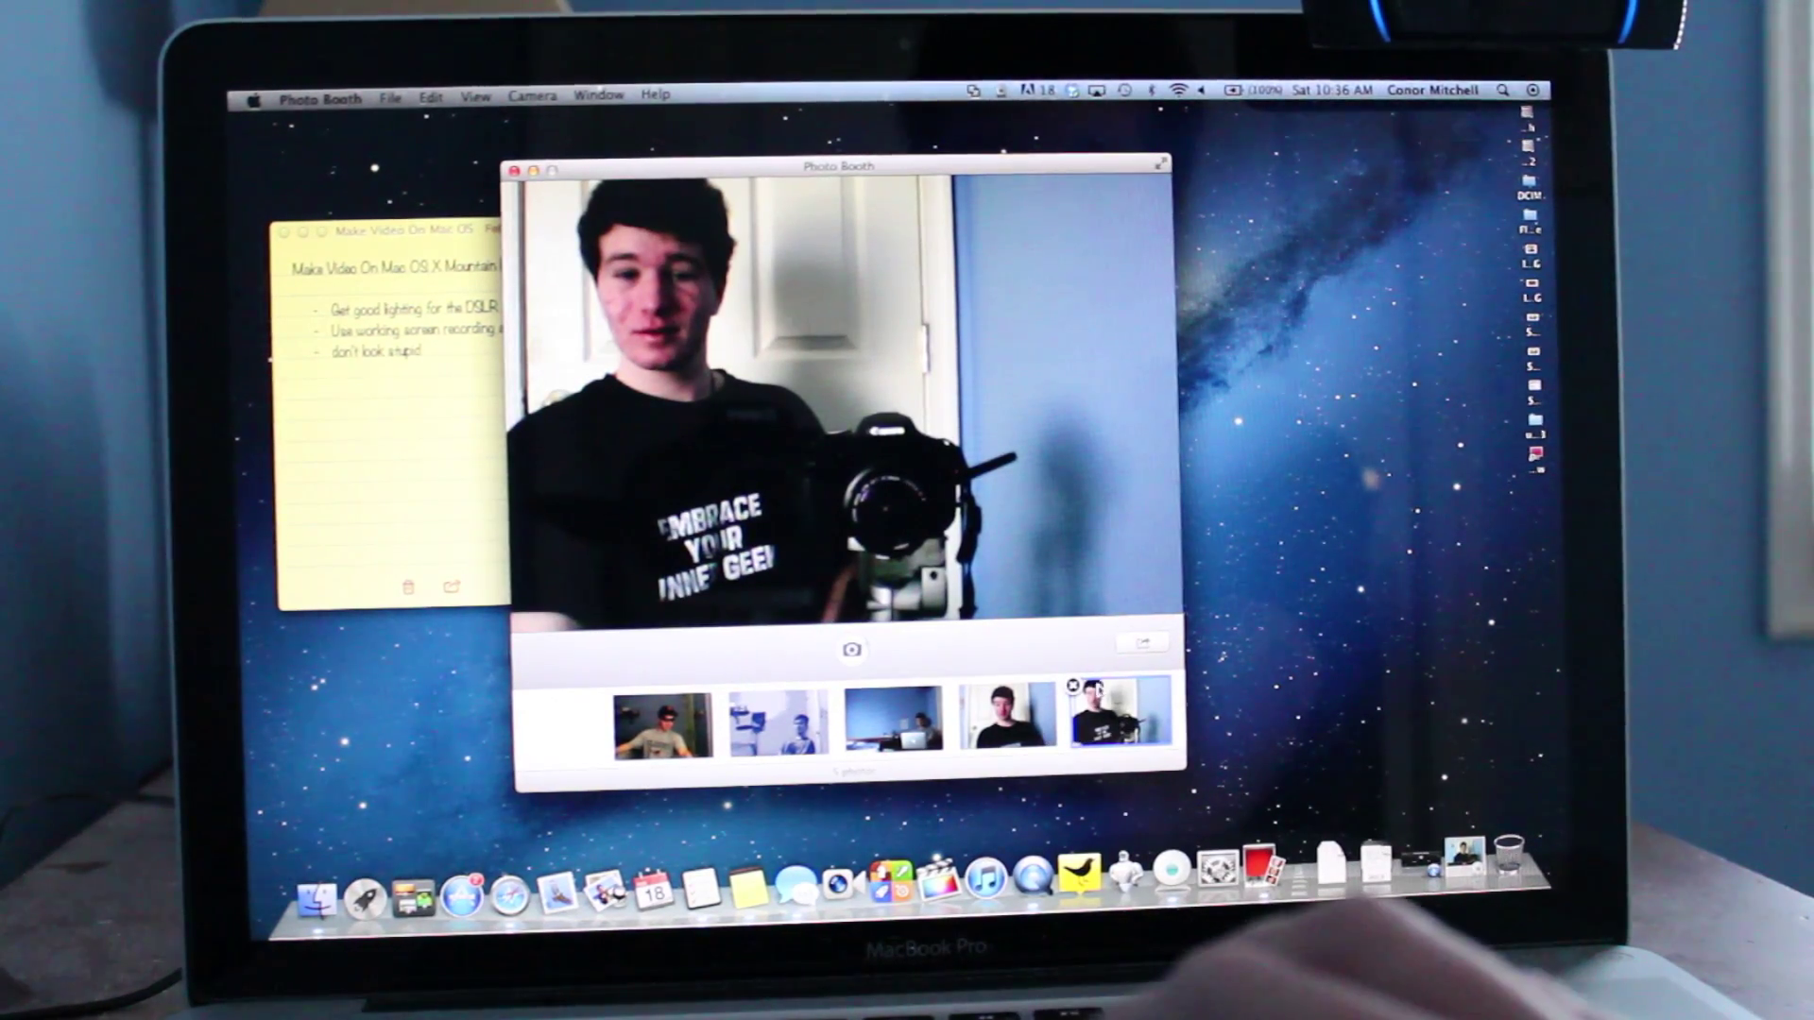
pyautogui.click(1151, 649)
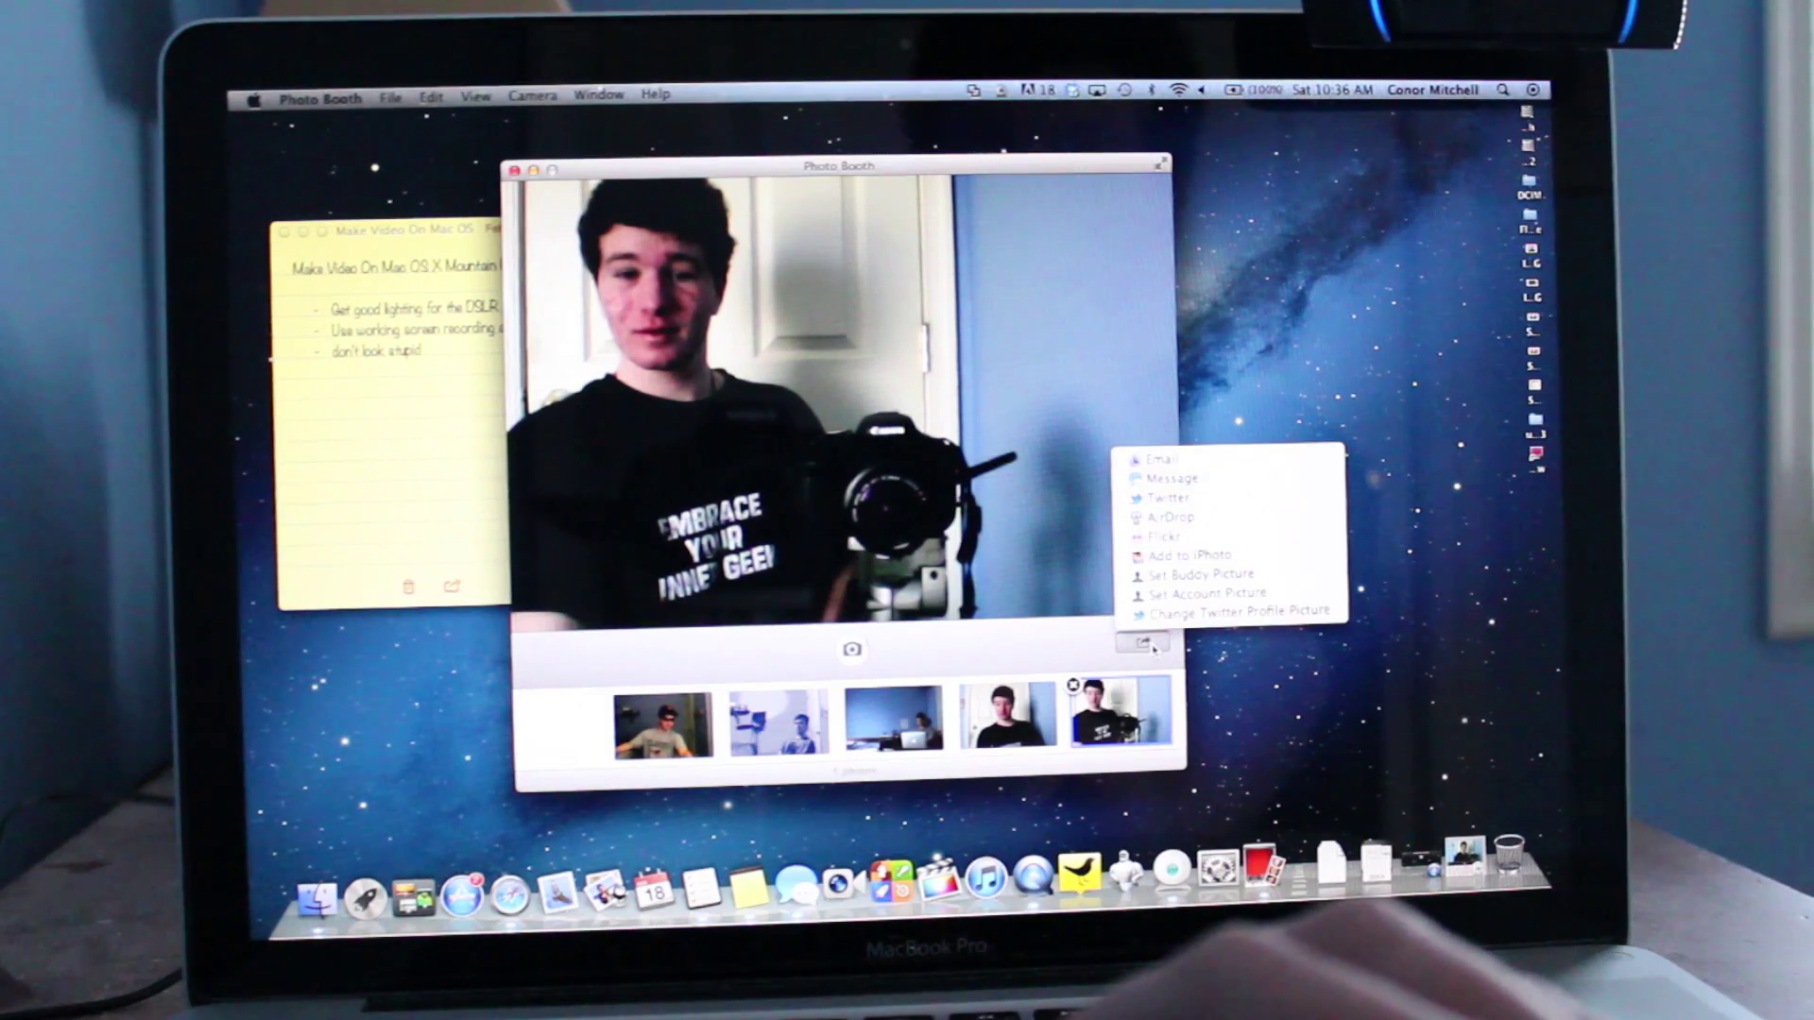